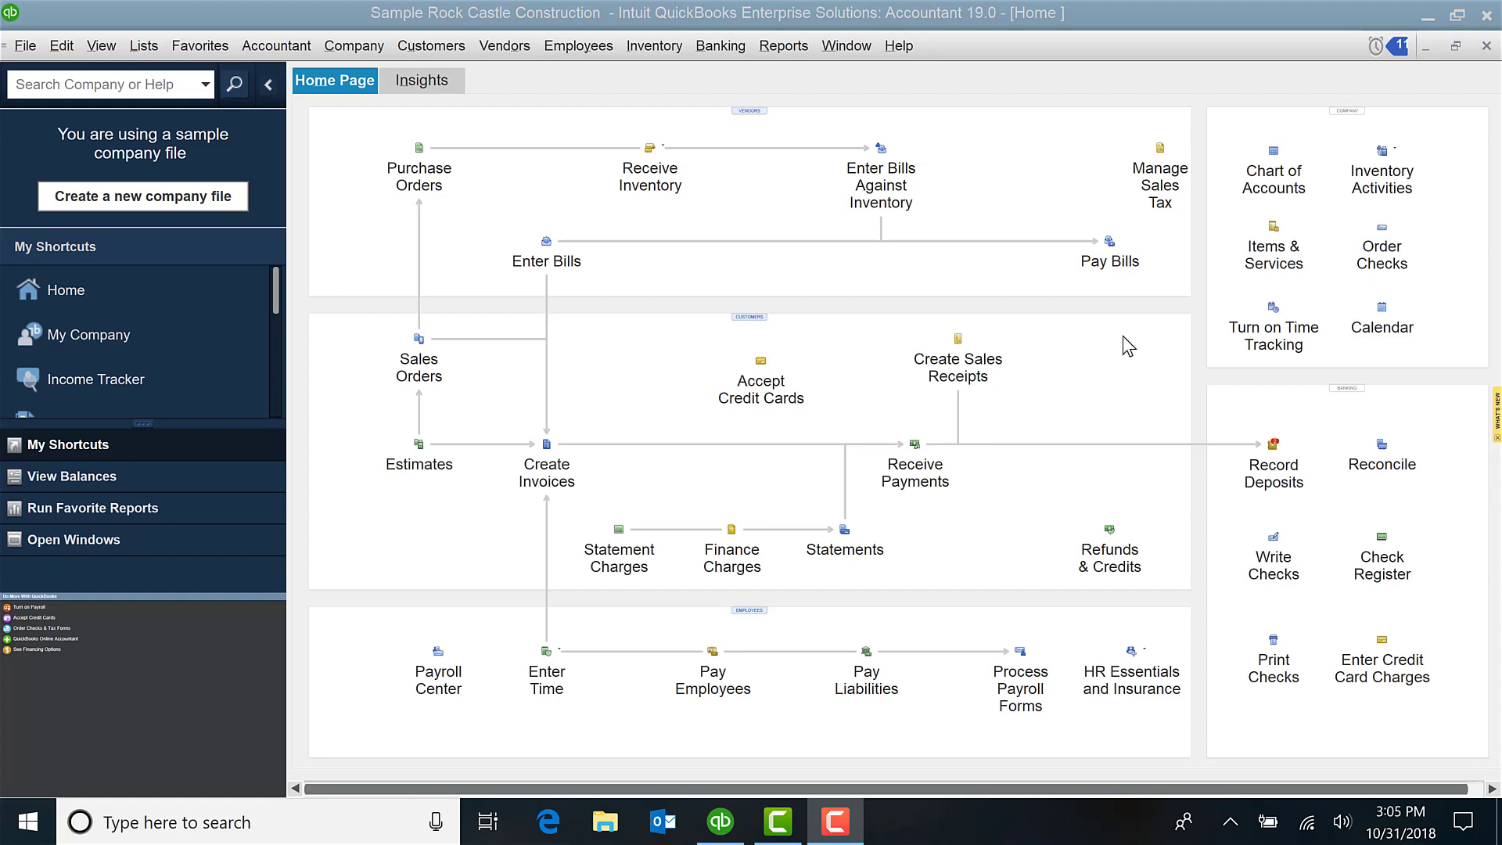
Open the Accounts Payable role for editing from the Users and Roles role list
click(354, 48)
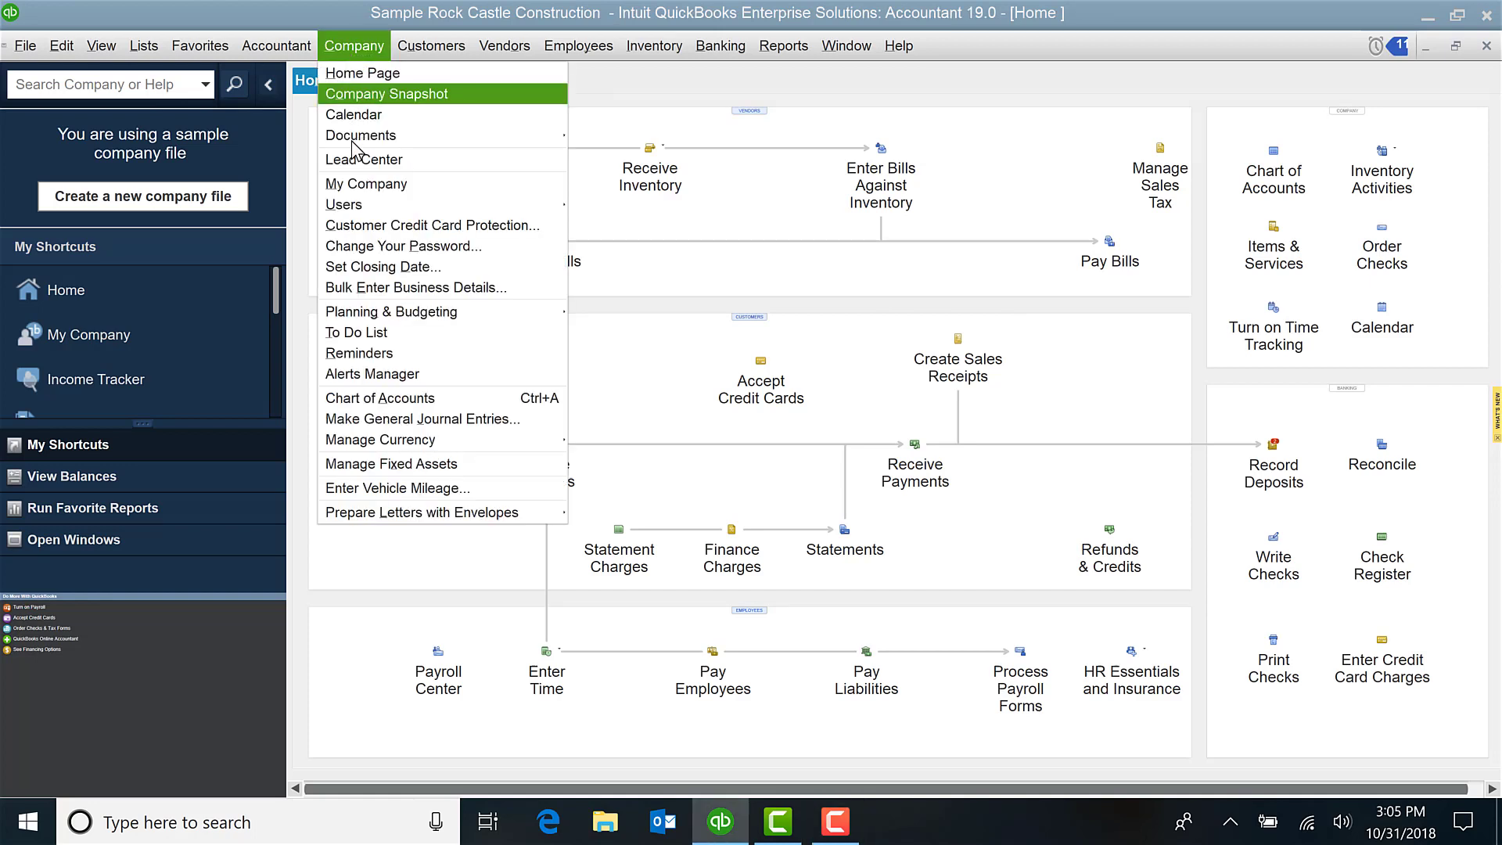
mouse_move(342, 208)
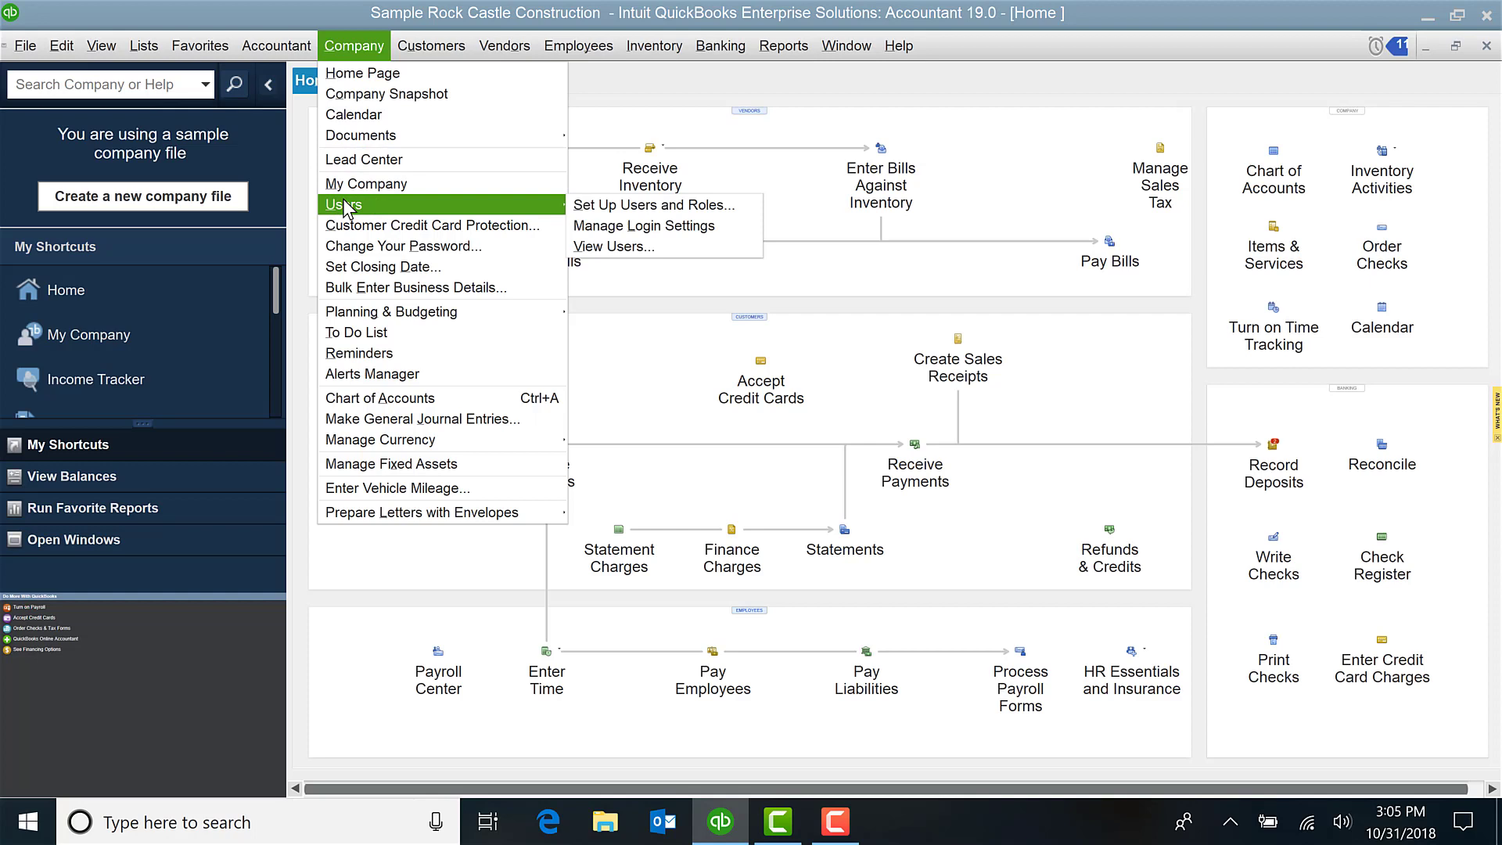
click(691, 205)
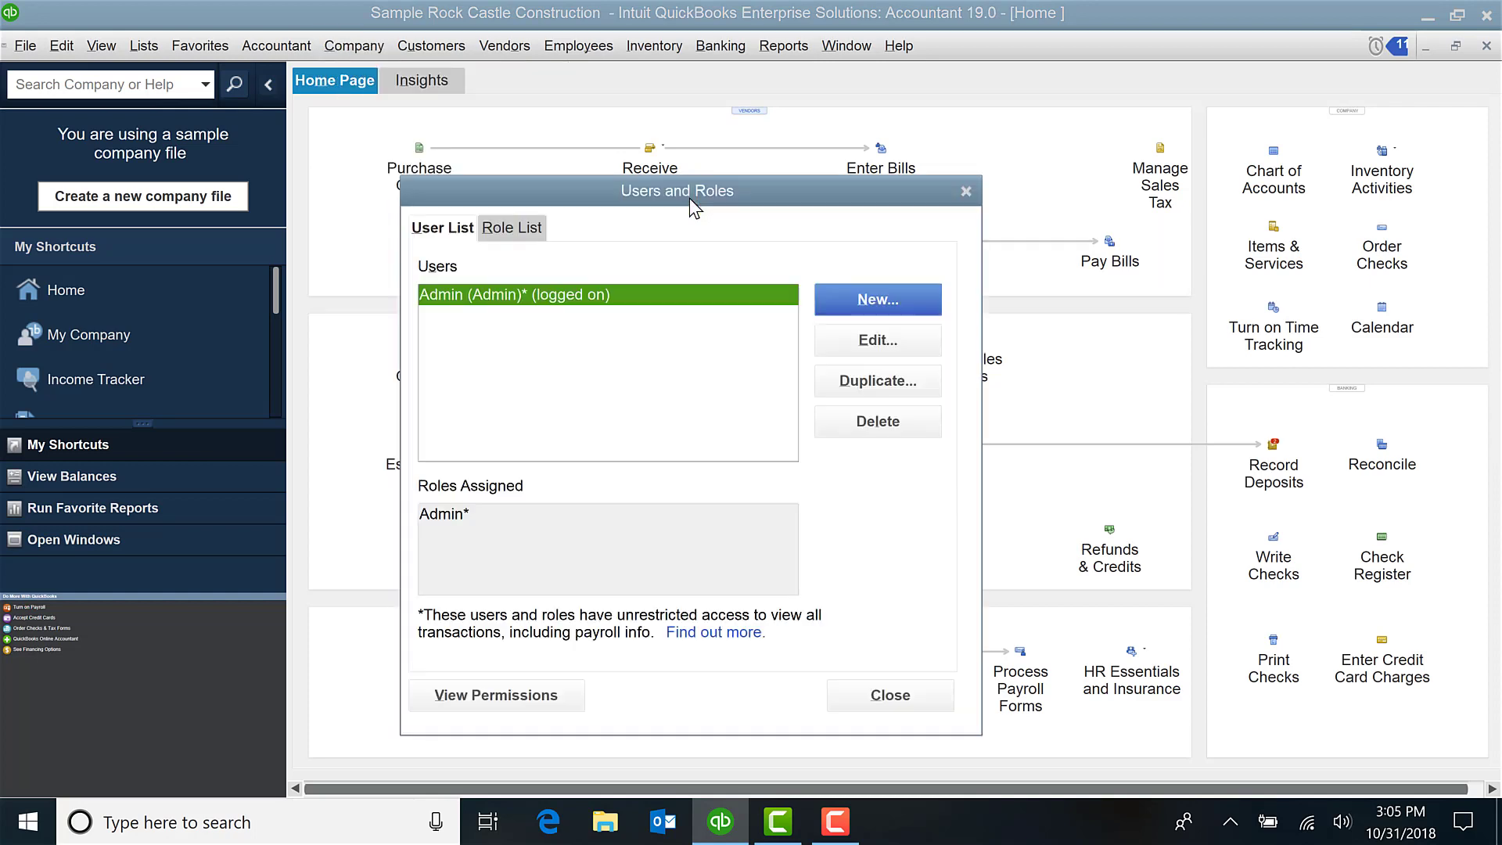
click(497, 233)
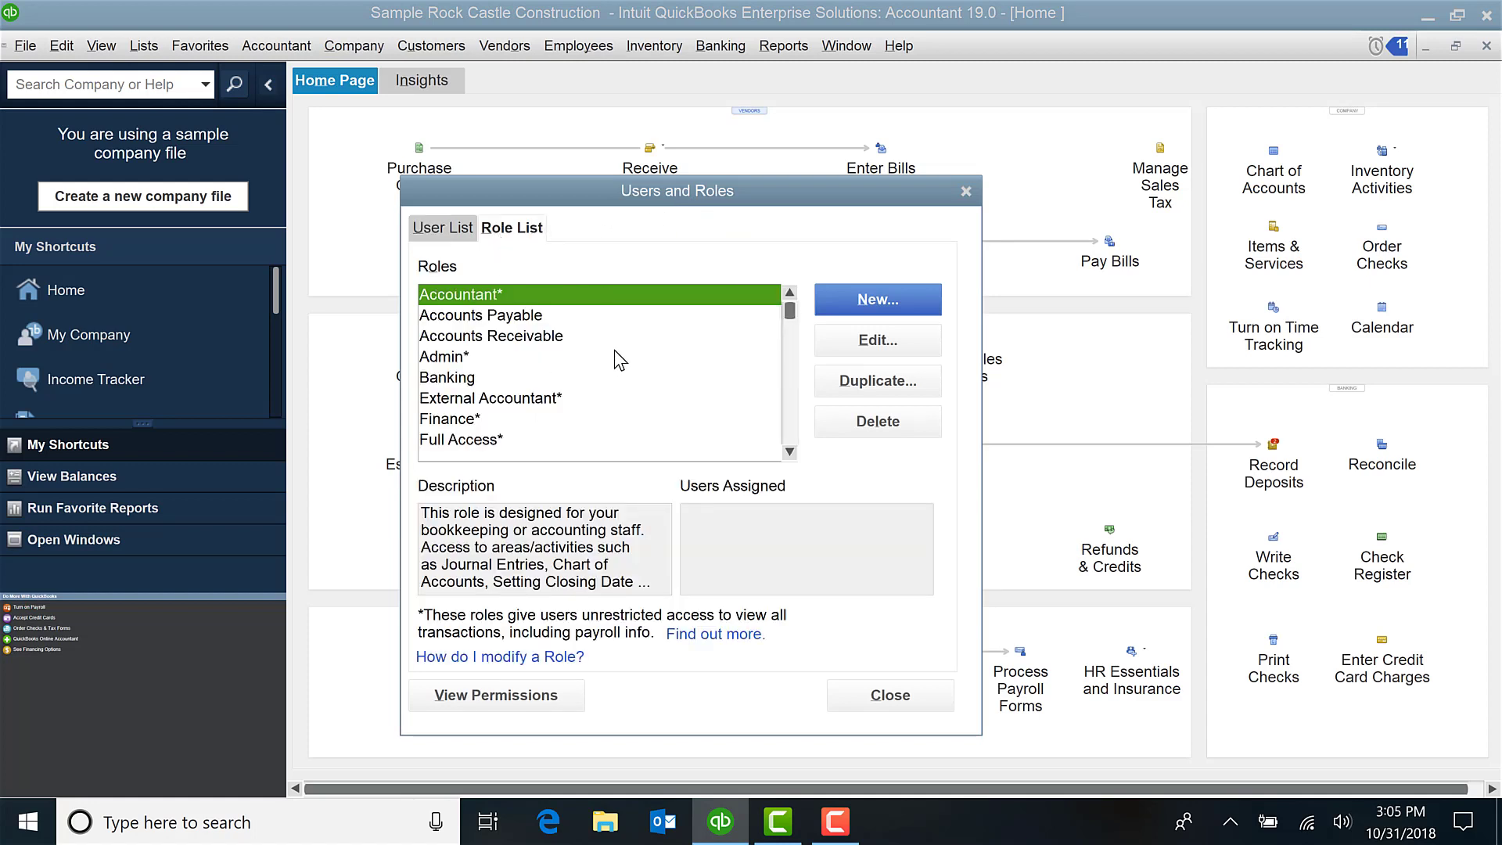
click(493, 317)
click(885, 347)
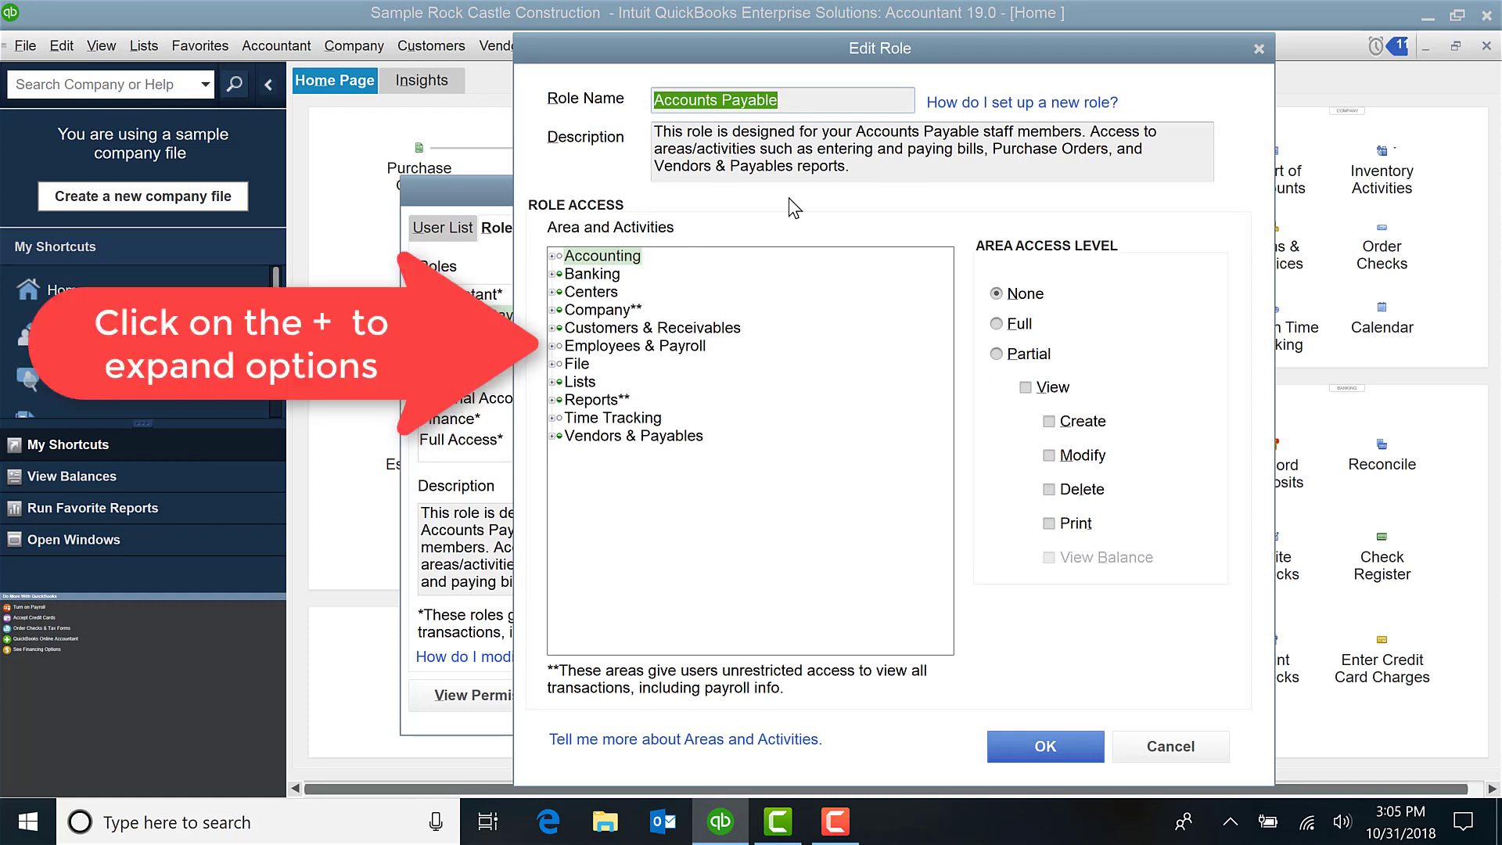
Expand Accounting and Banking, set Credit Card Charges to Partial with Create, then back to Full
click(553, 256)
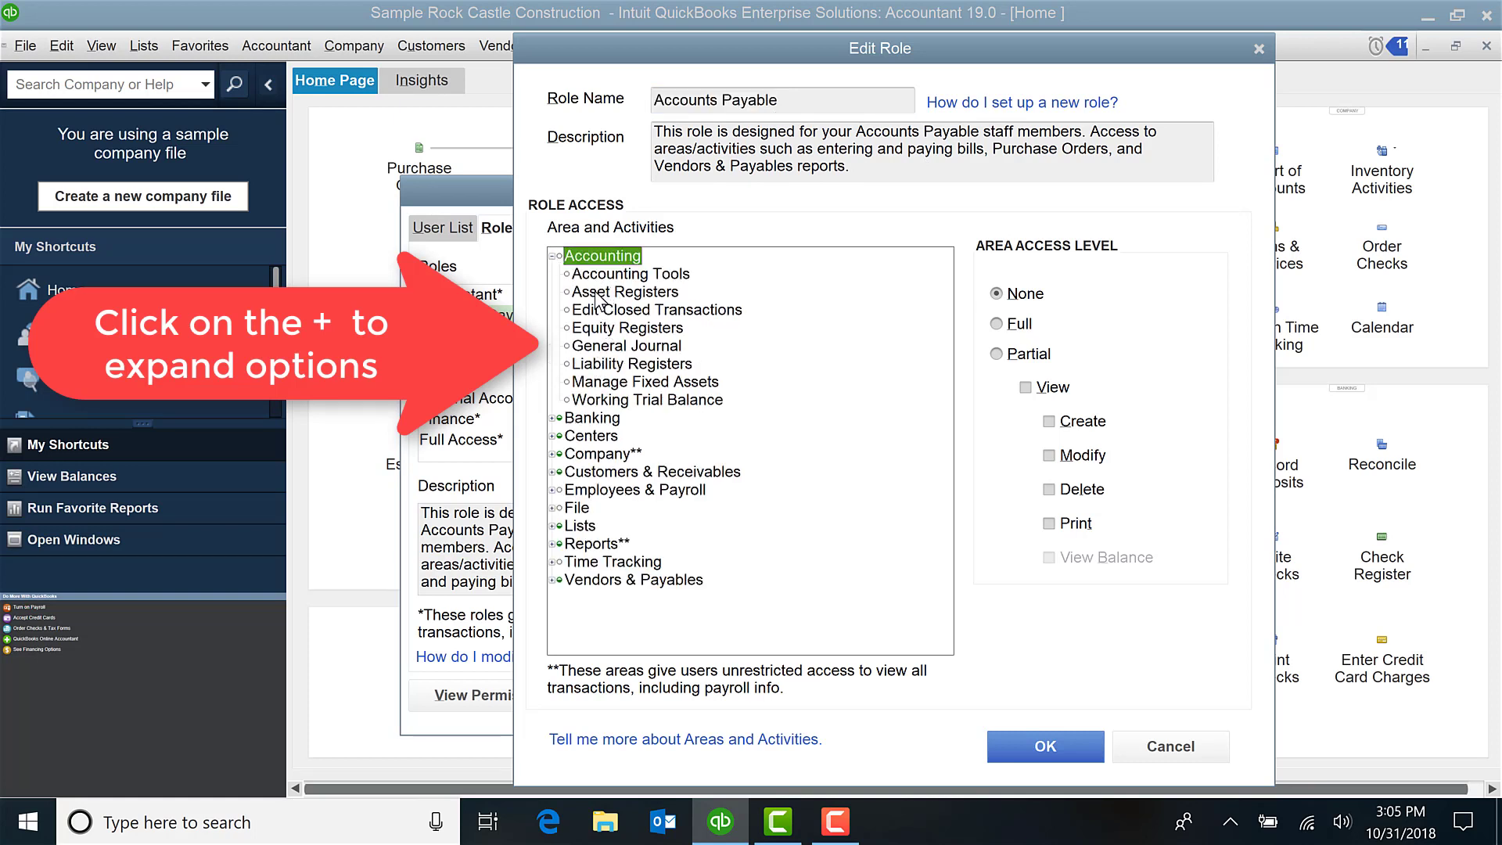
click(551, 419)
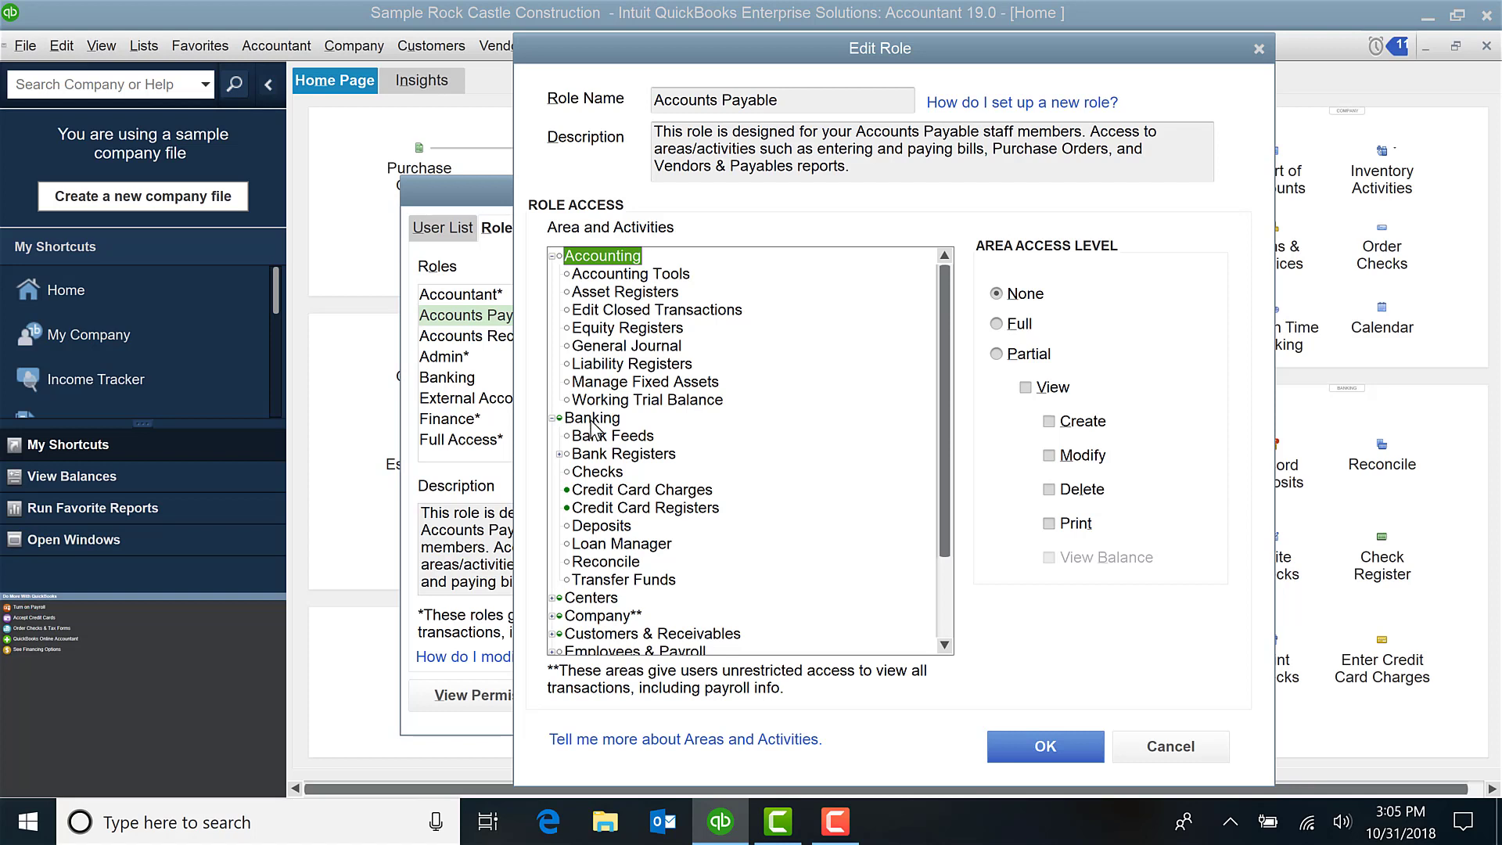
click(596, 493)
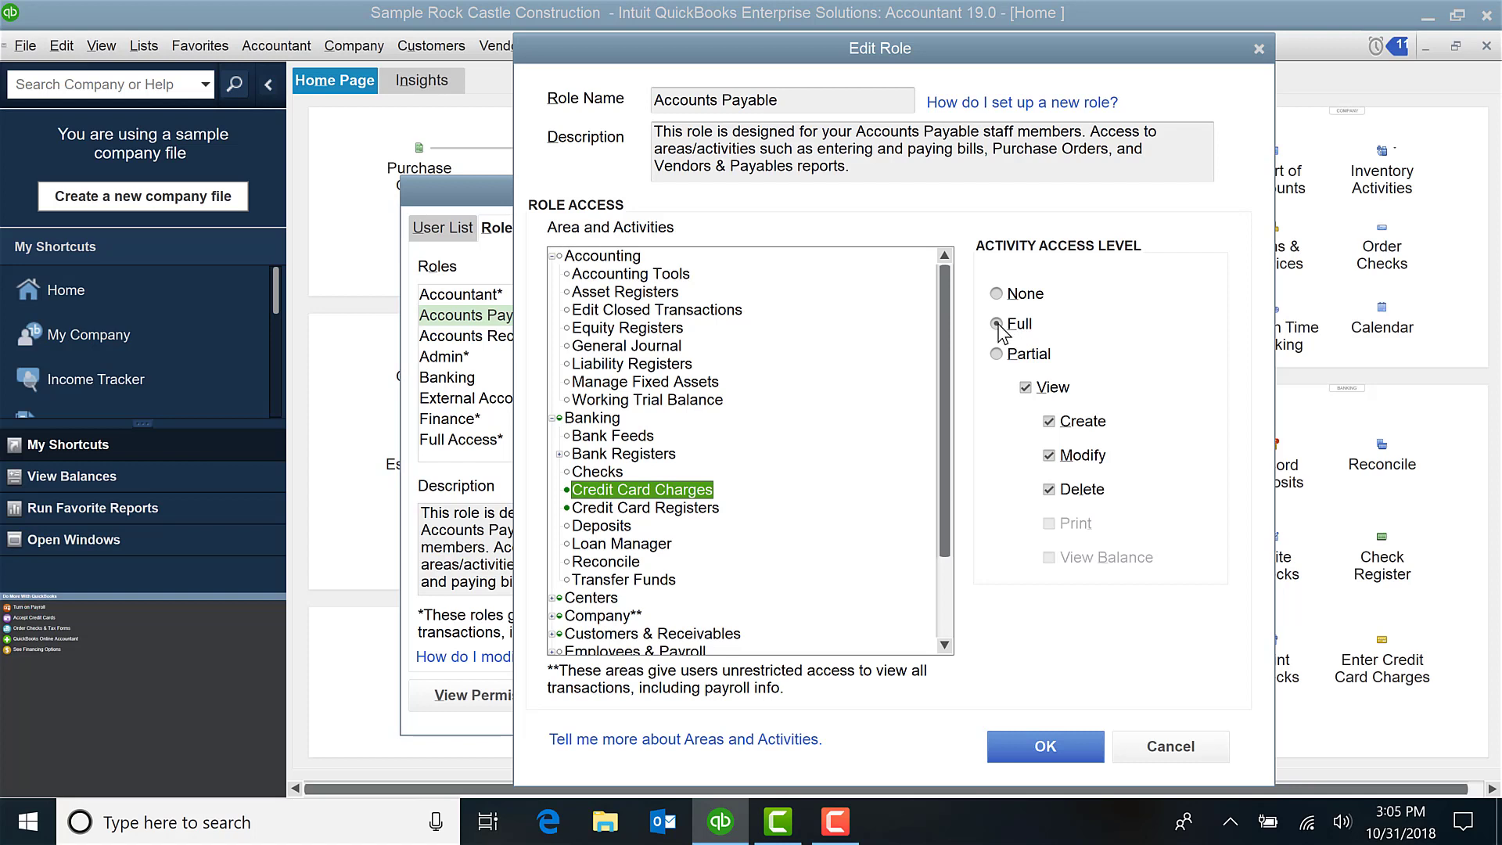
click(995, 353)
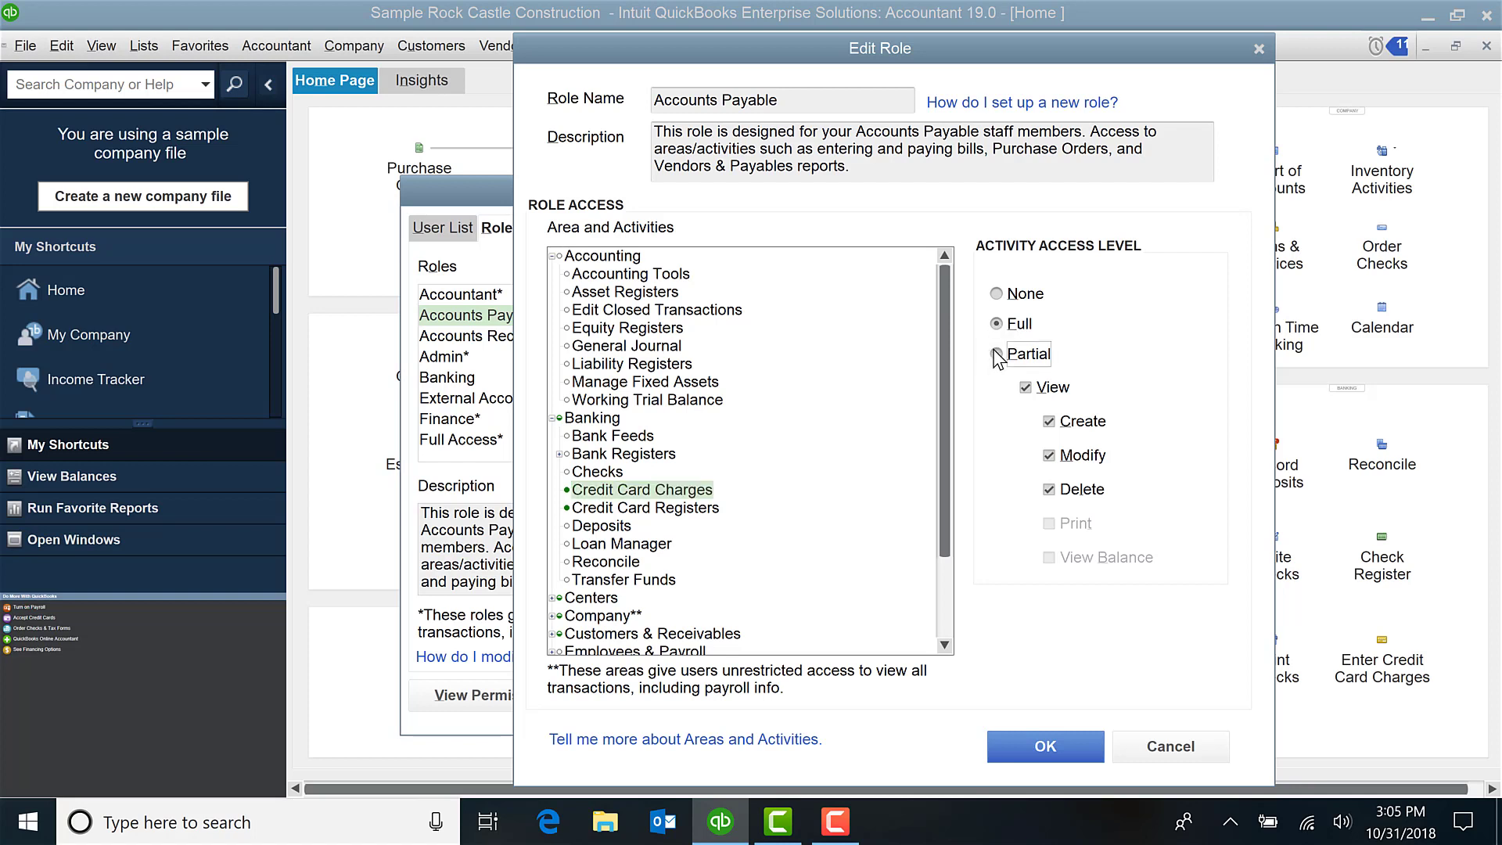
click(1050, 424)
click(996, 323)
Inspect the access levels of Credit Card Registers, Deposits and the Centers area
click(633, 509)
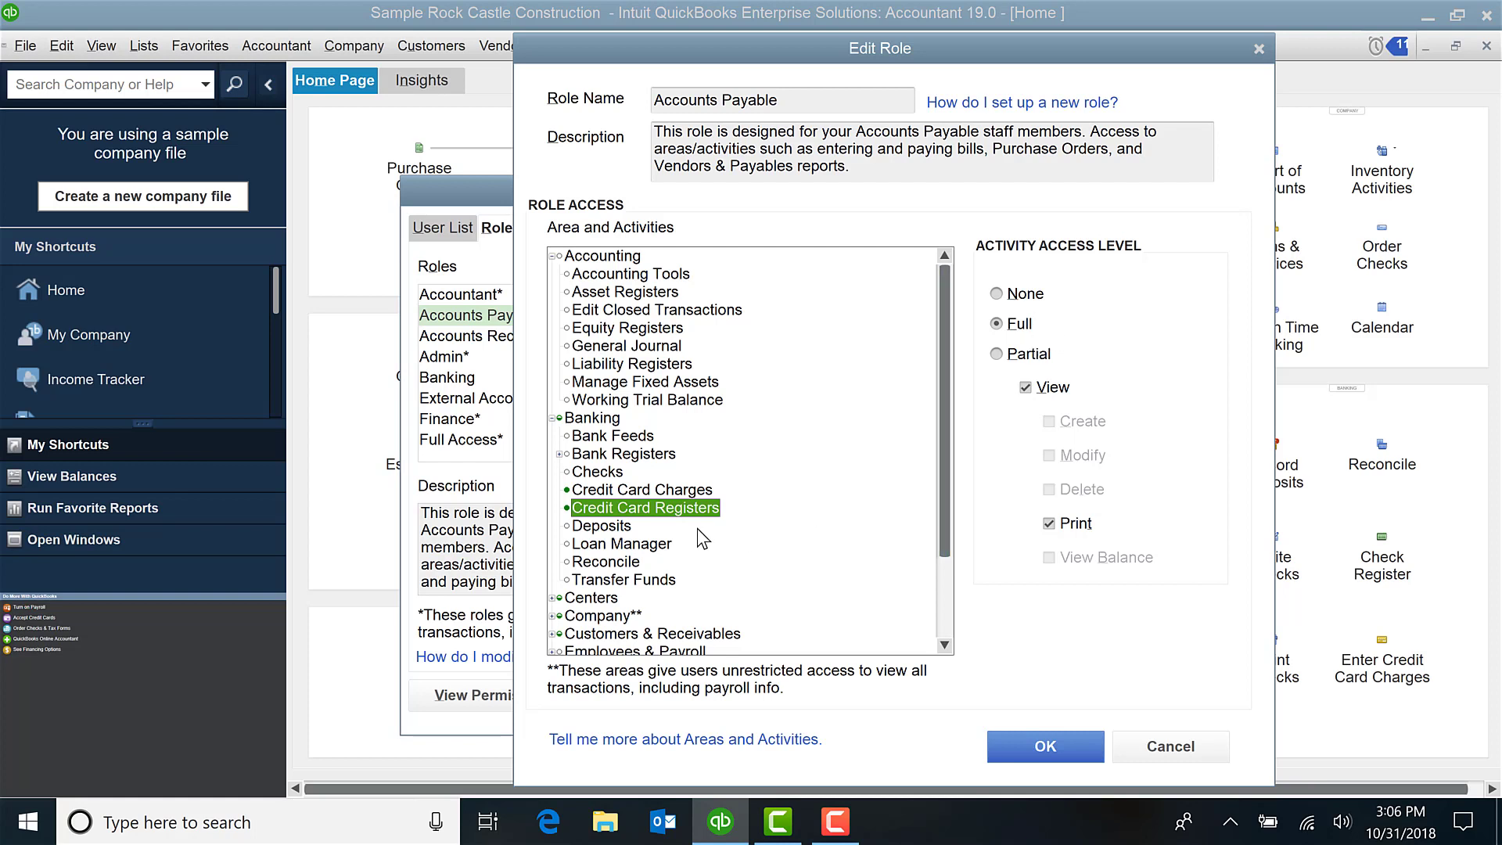
click(599, 527)
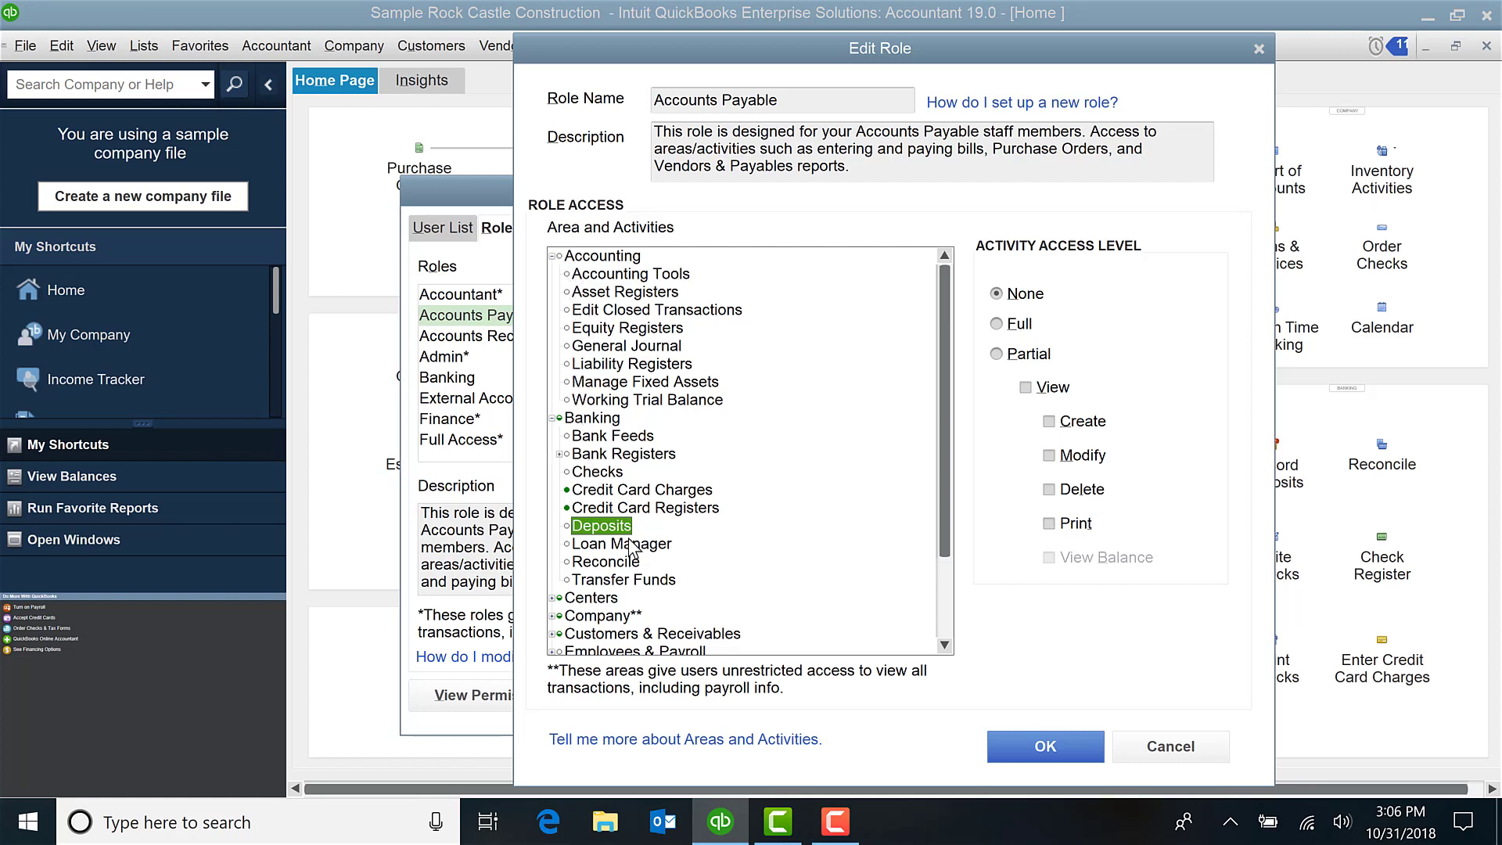
click(583, 598)
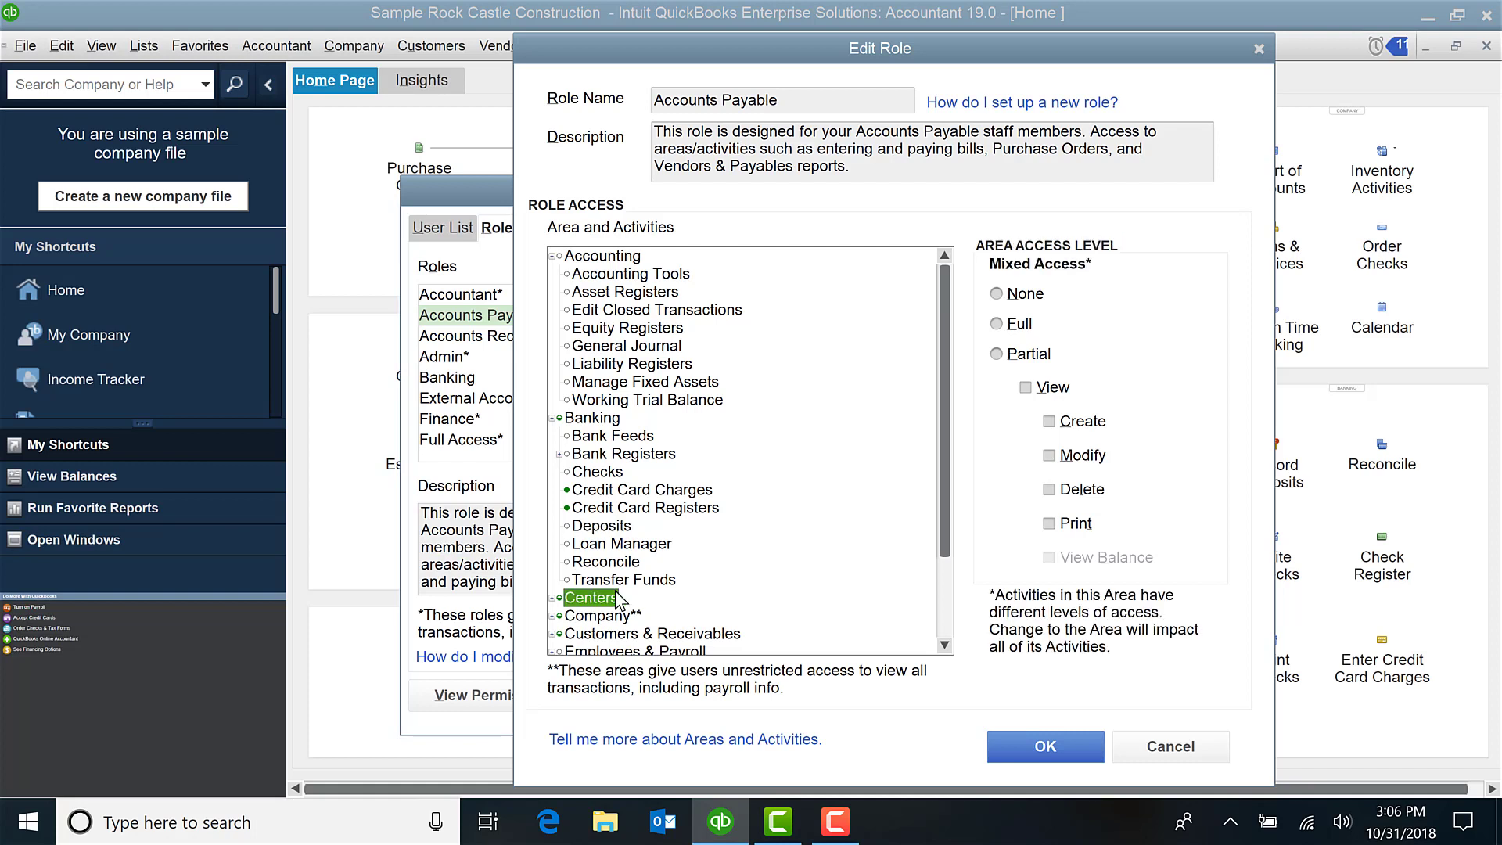
Give Customer Center partial access with Create Entries ticked, then expand the Company area
click(551, 599)
scroll(610, 548, down, 3)
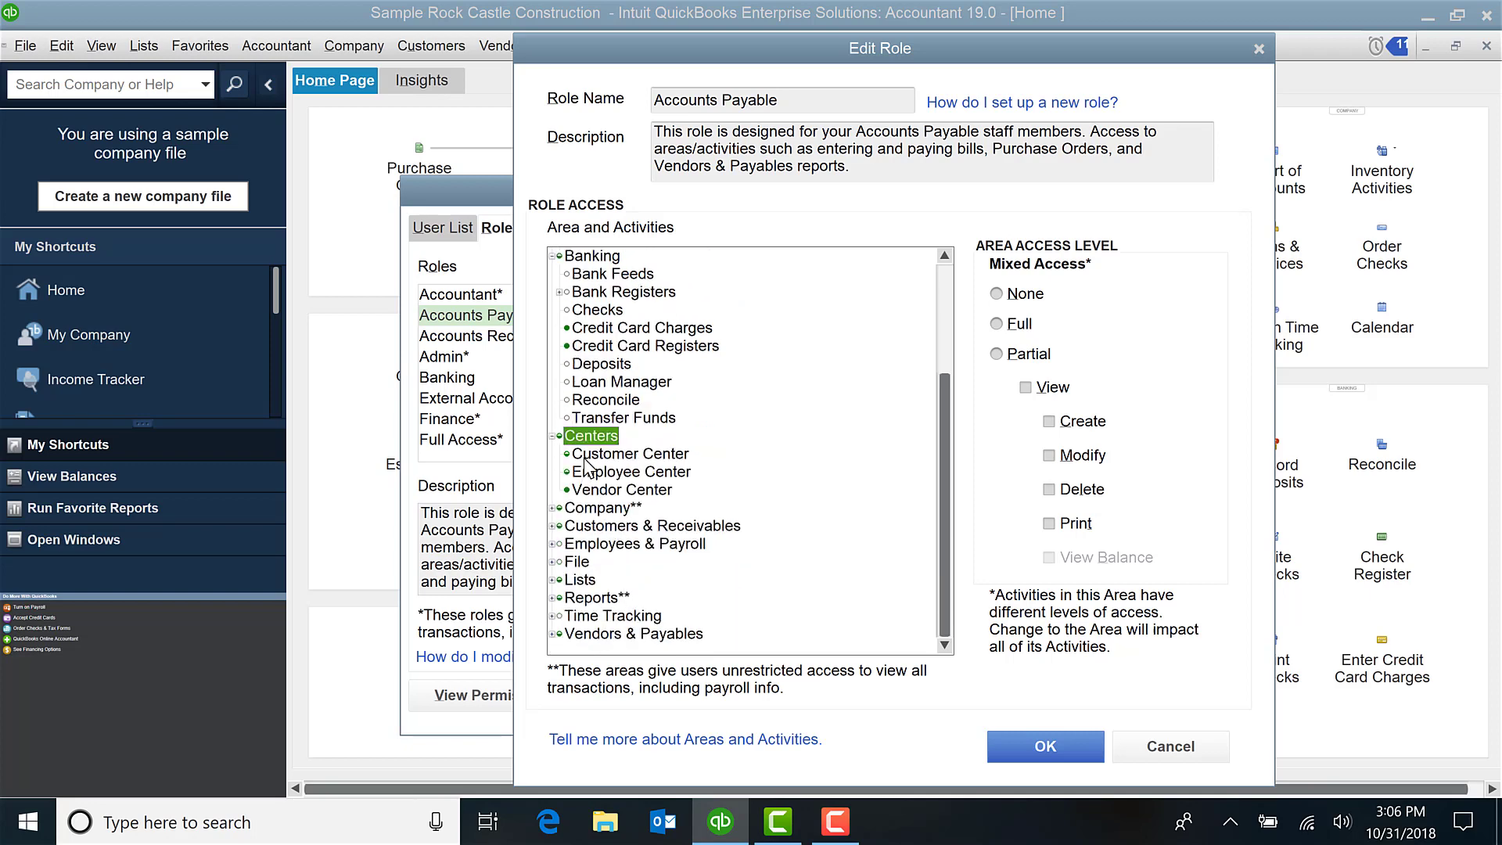
click(588, 460)
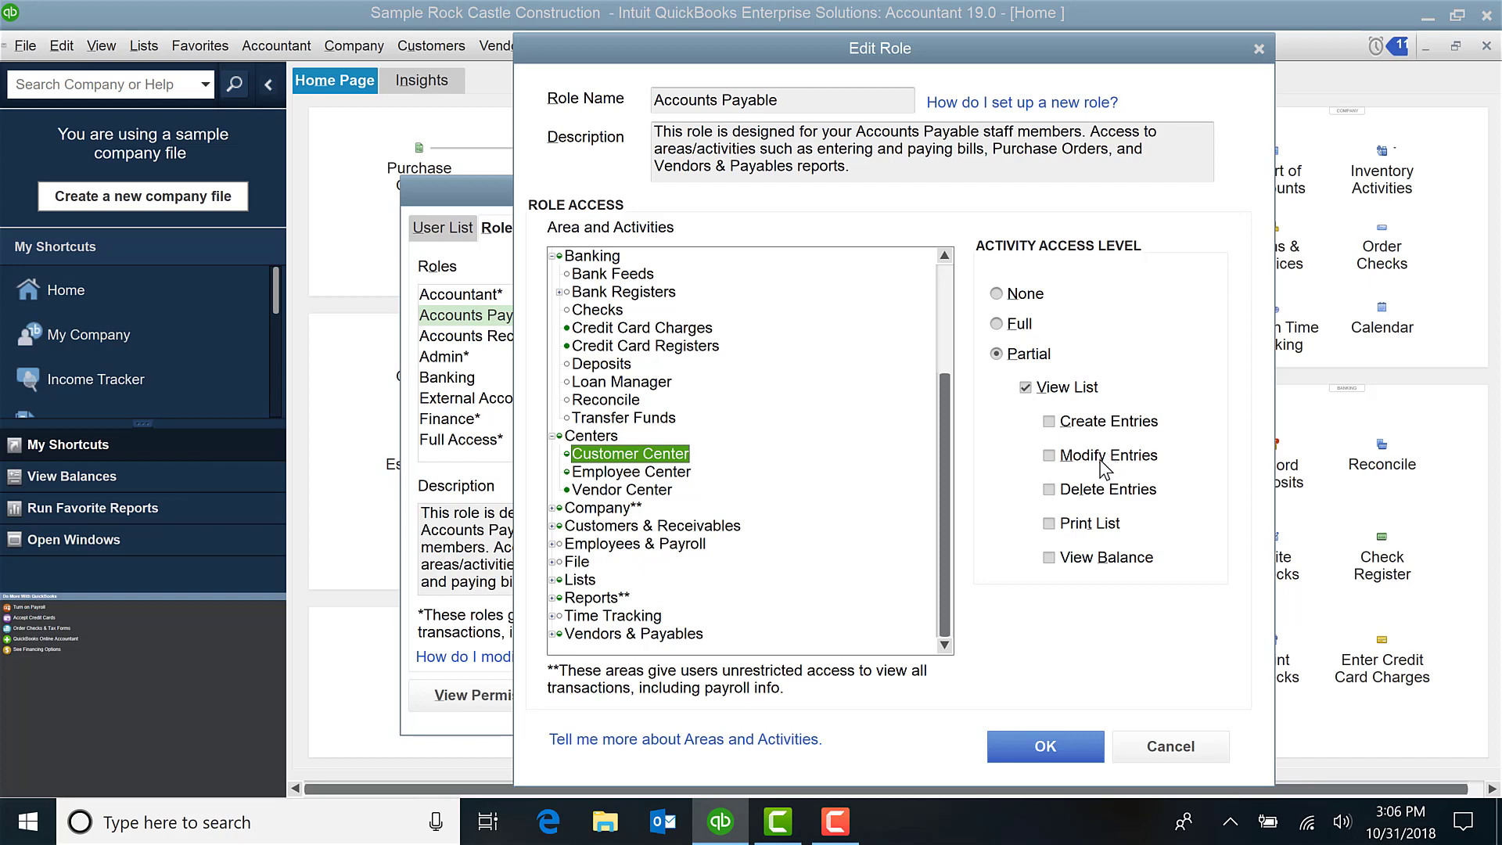
click(1052, 423)
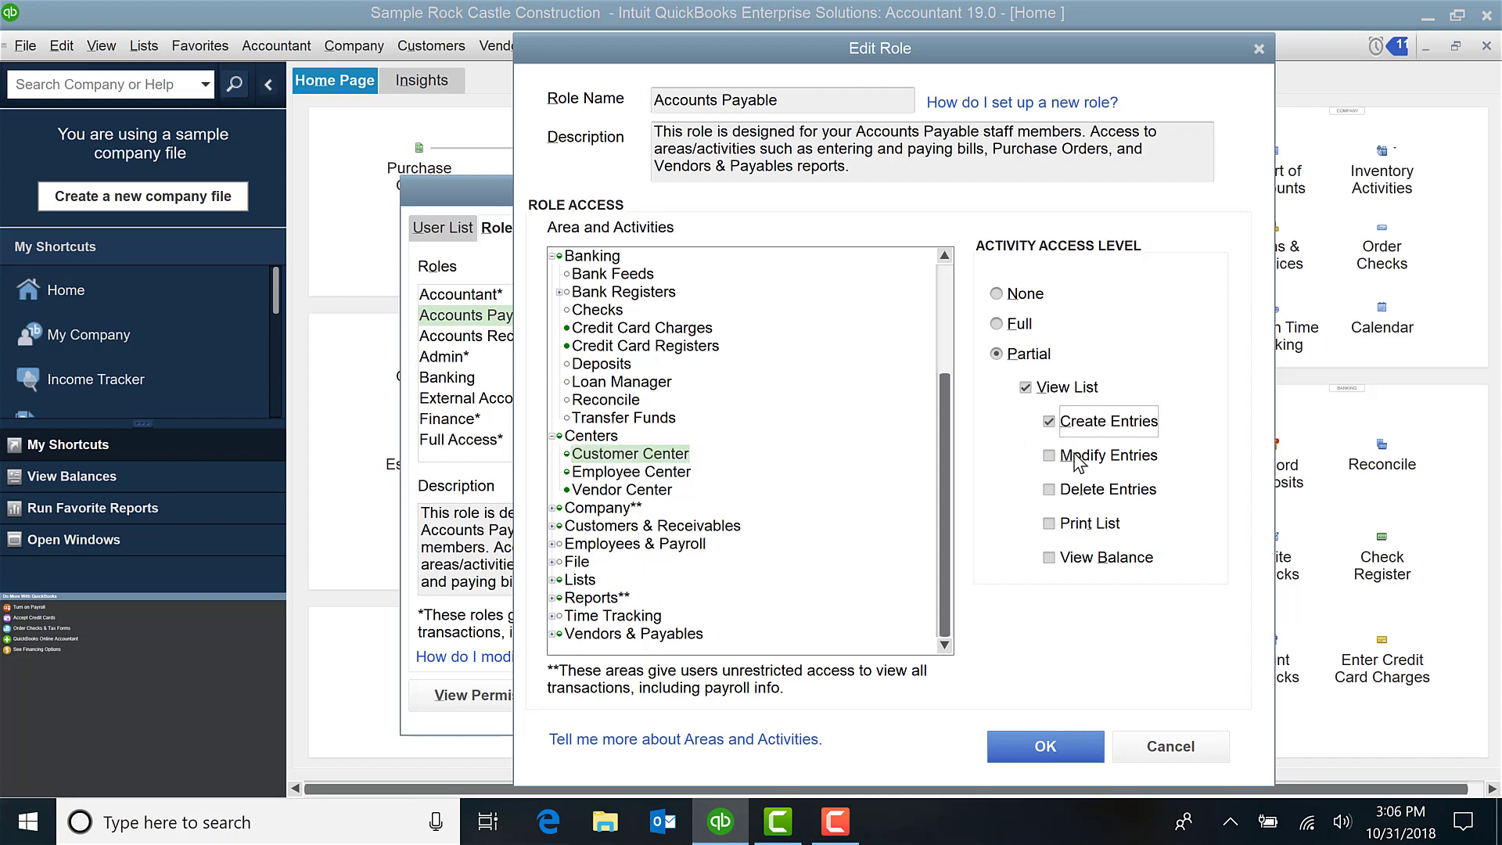
click(553, 508)
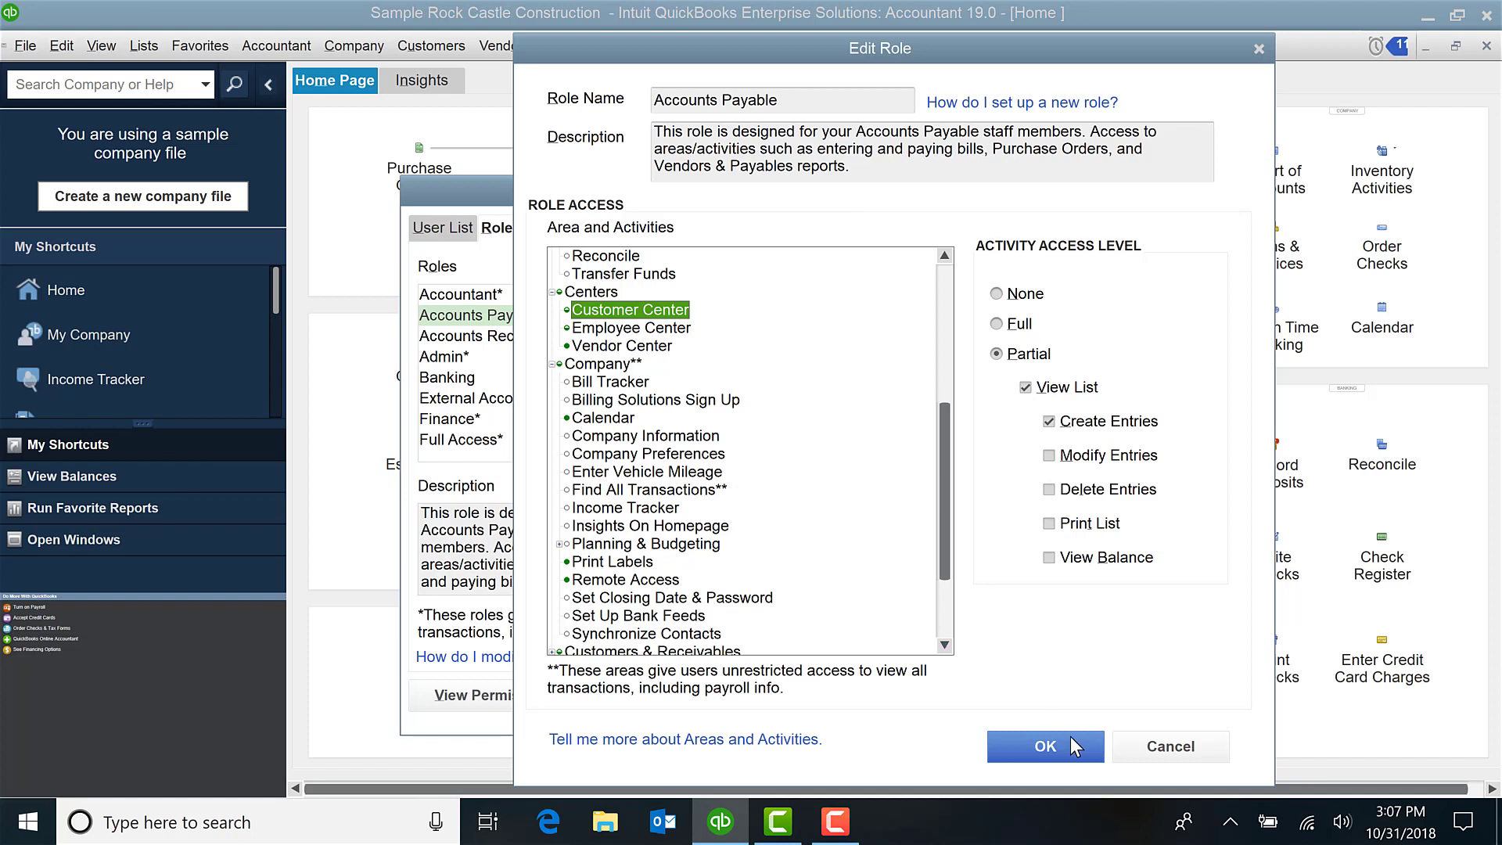
Confirm the Edit Role dialog to keep the Accounts Payable changes
click(1048, 747)
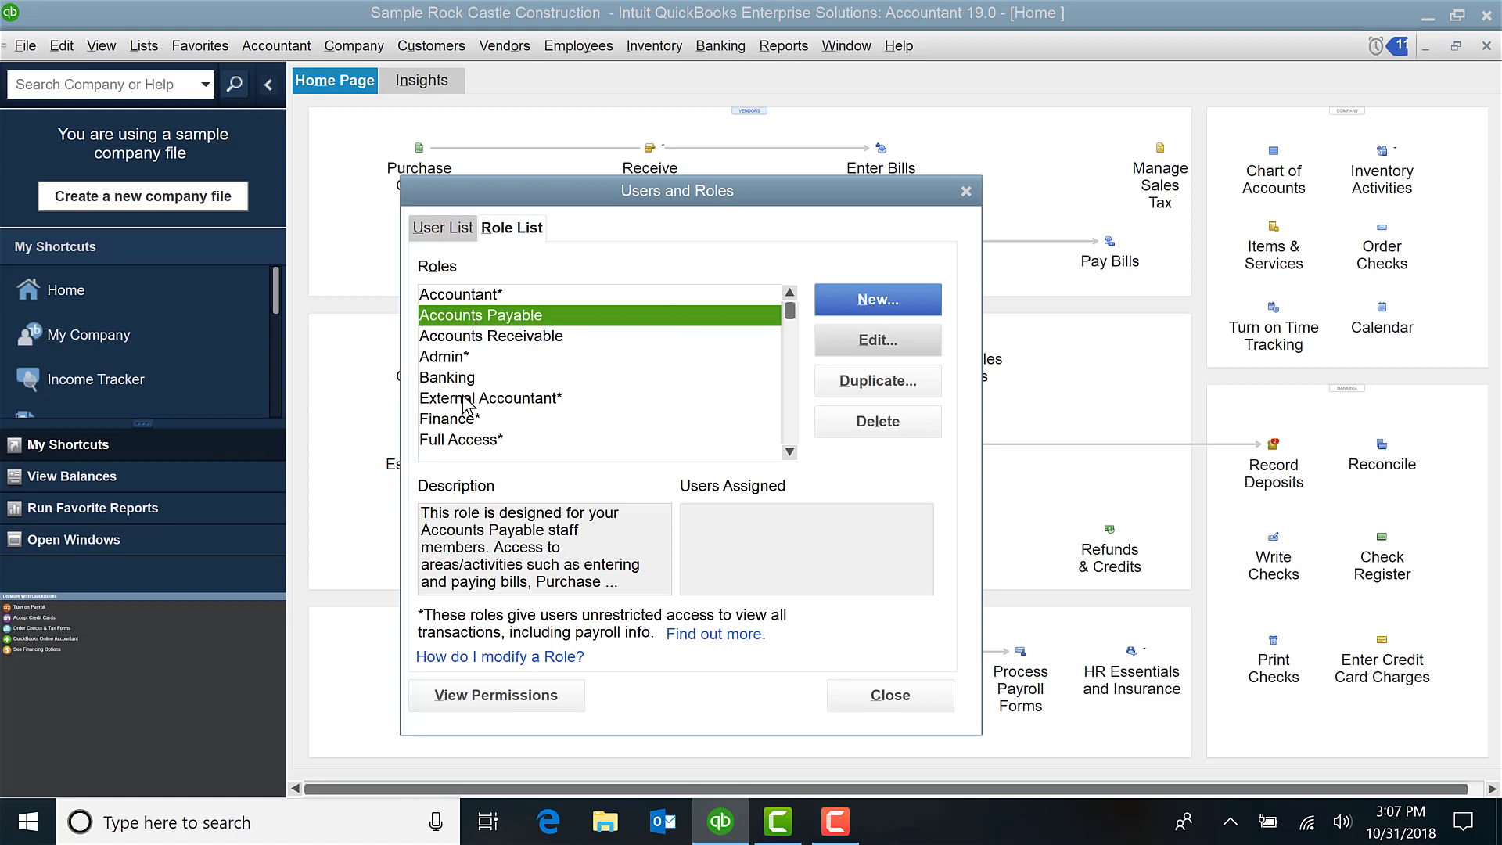
Duplicate the Inventory role from the Role List
scroll(468, 403, down, 3)
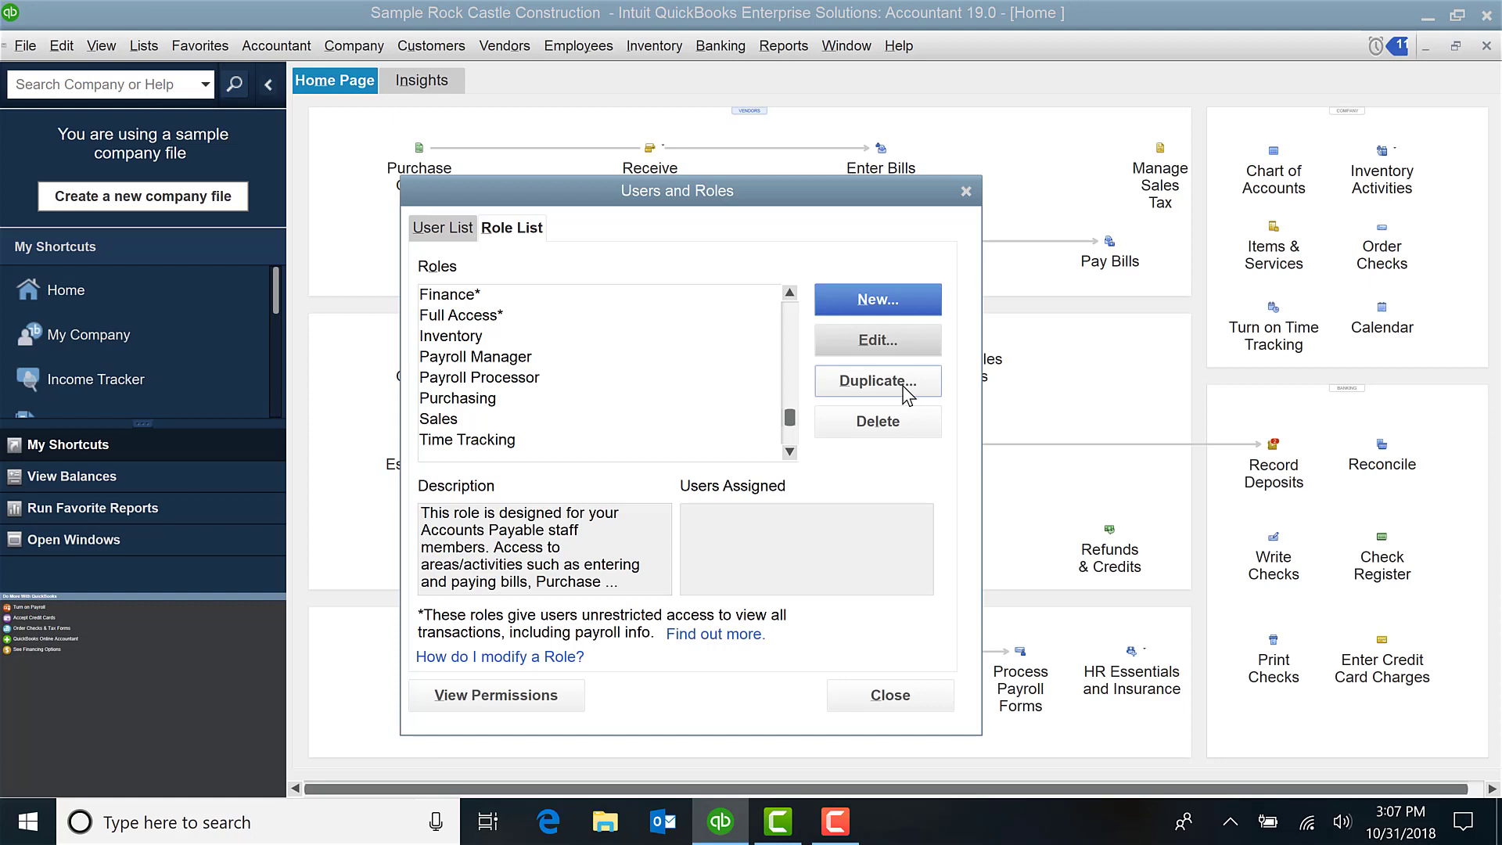
click(472, 345)
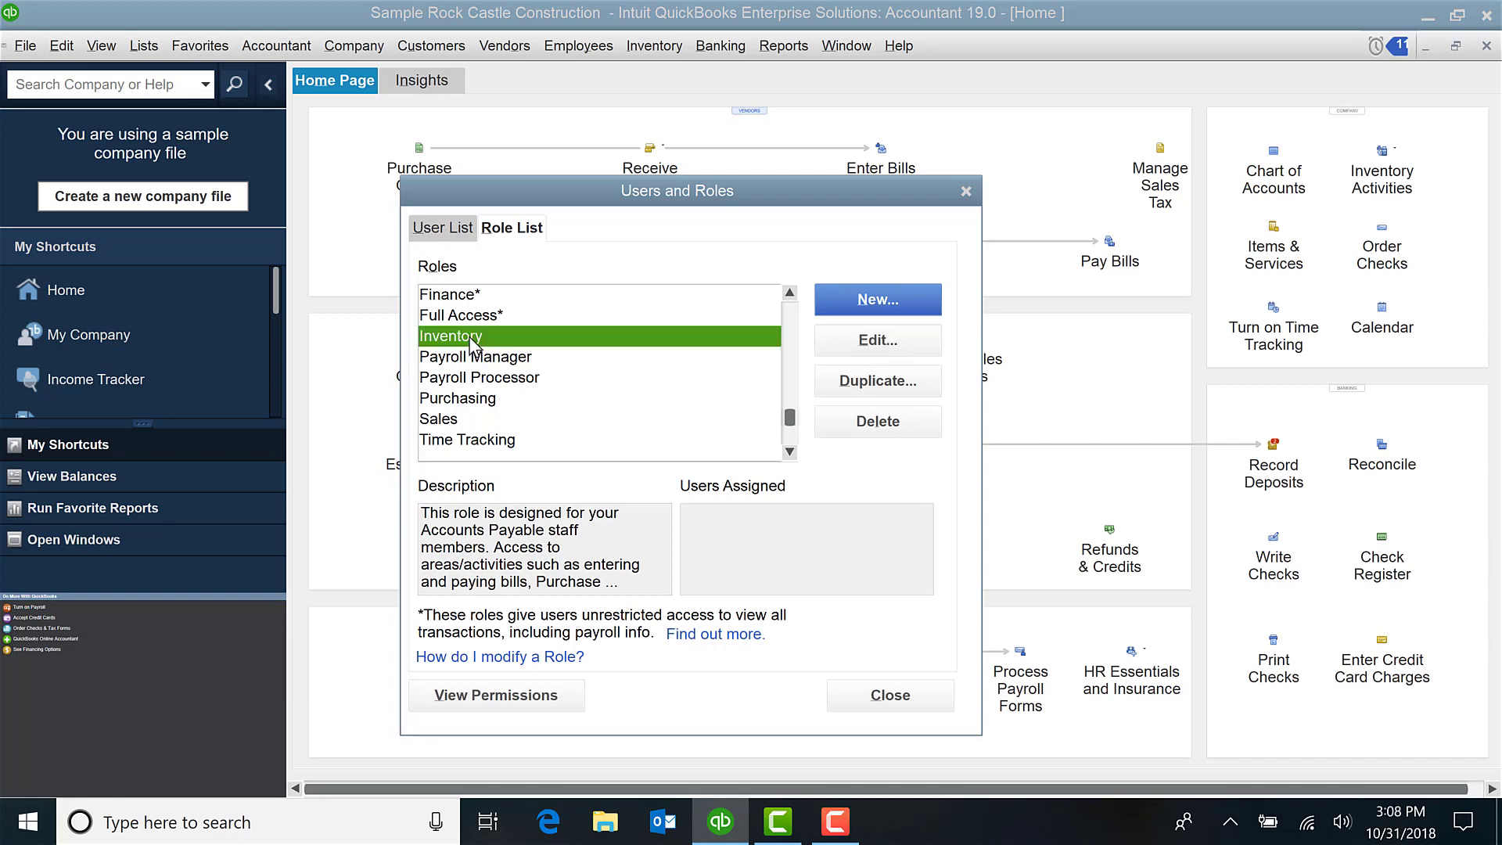
click(896, 387)
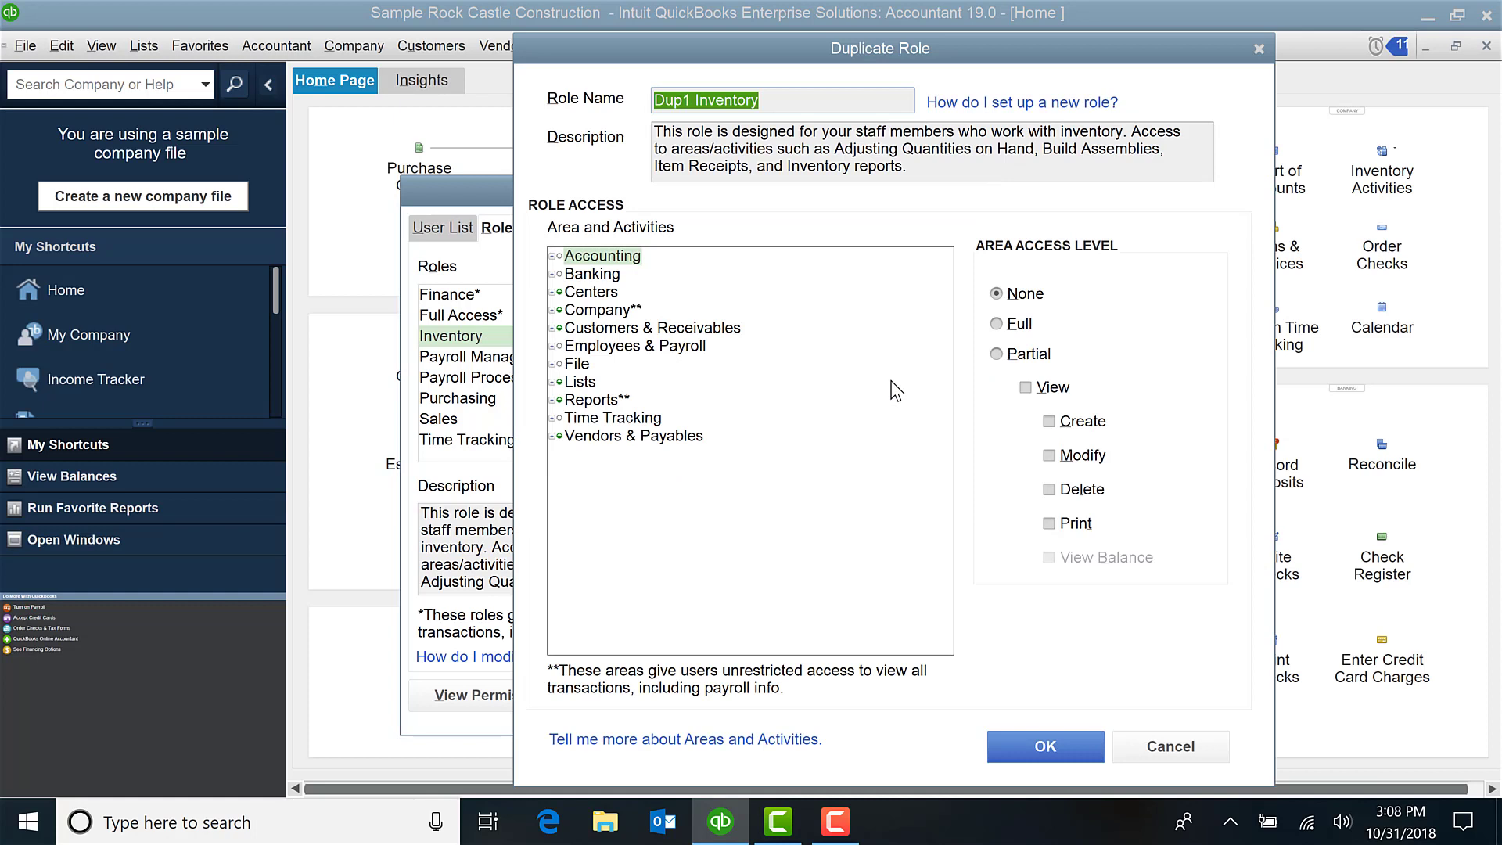
Name the copied role after the new user and expand its Accounting and Centers areas
text(Pam)
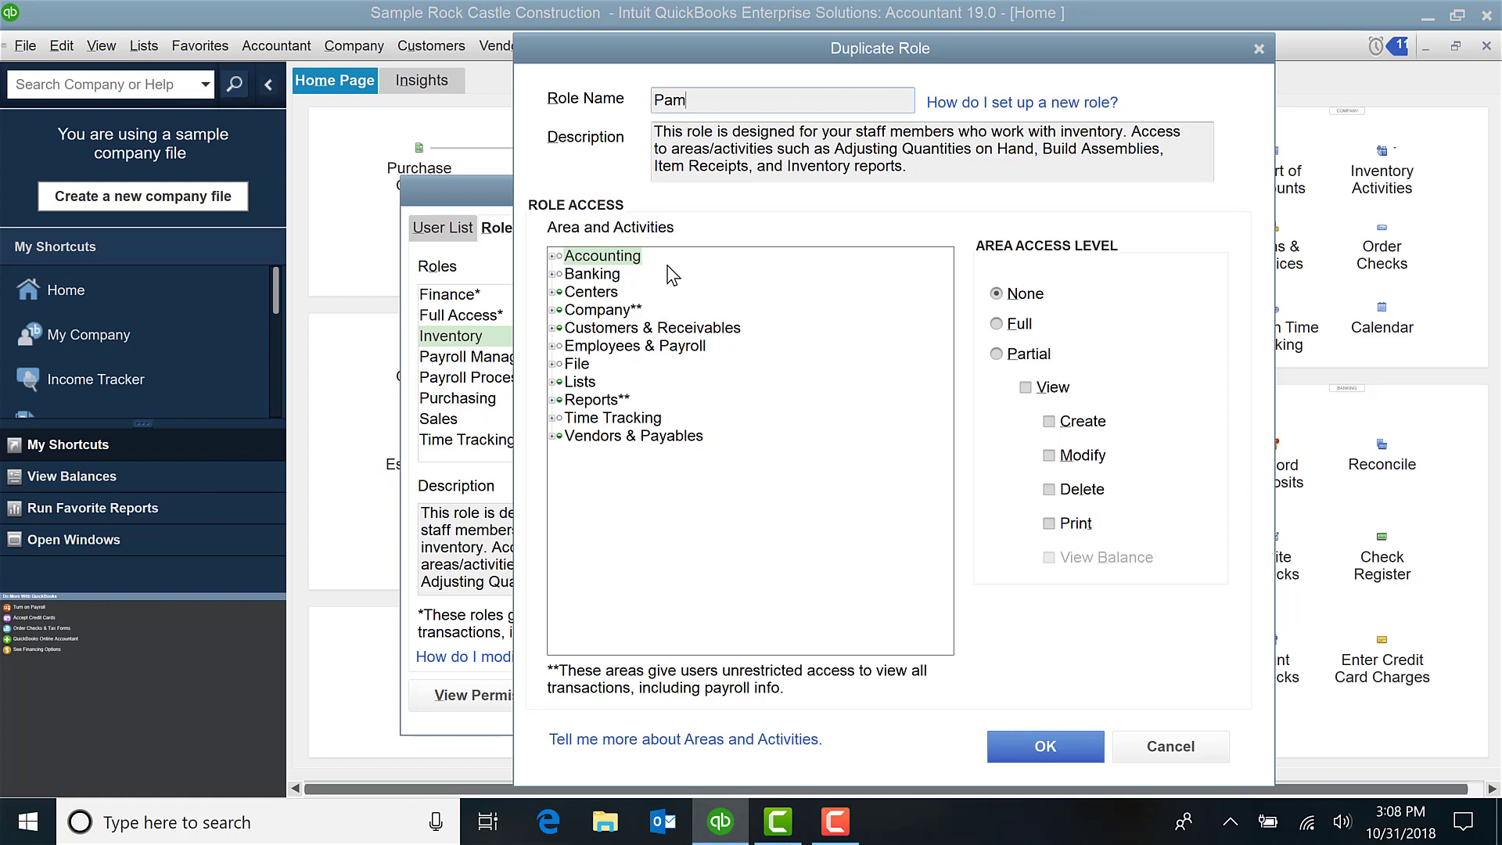
click(552, 256)
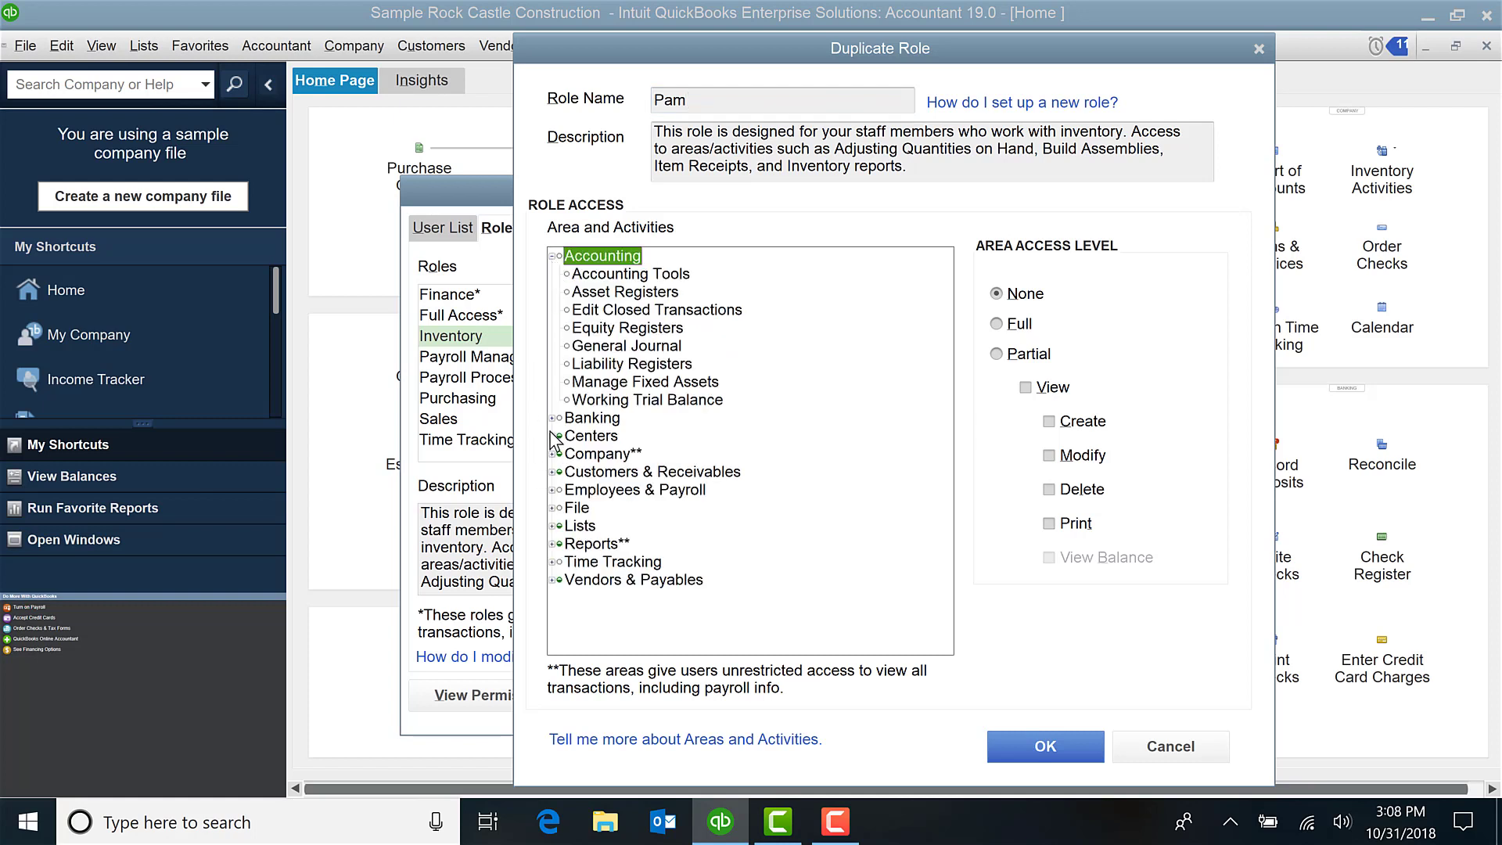
click(553, 436)
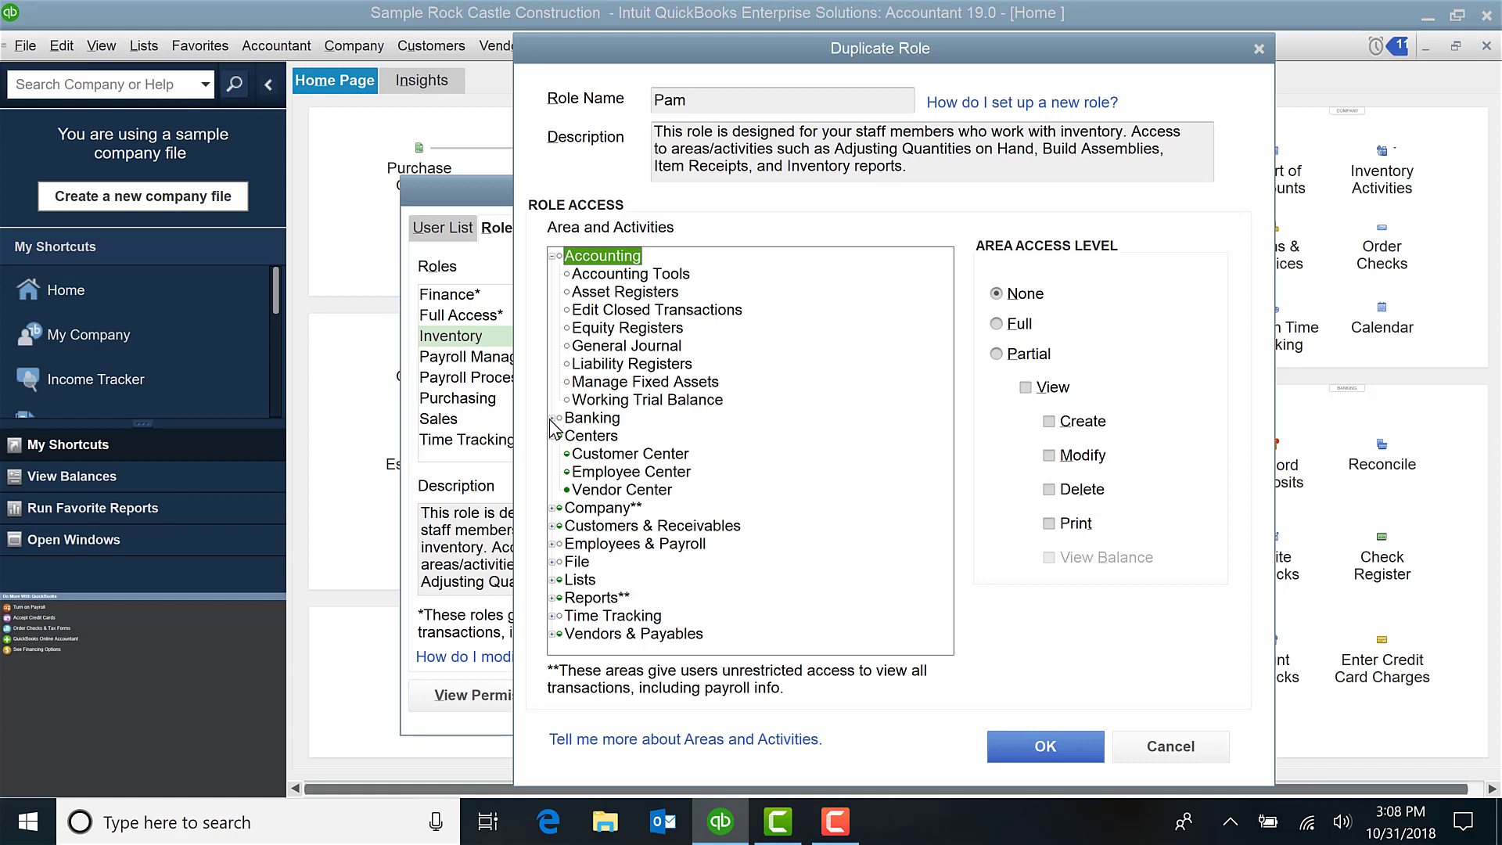
Give the Banking area of the copied role full access
click(554, 419)
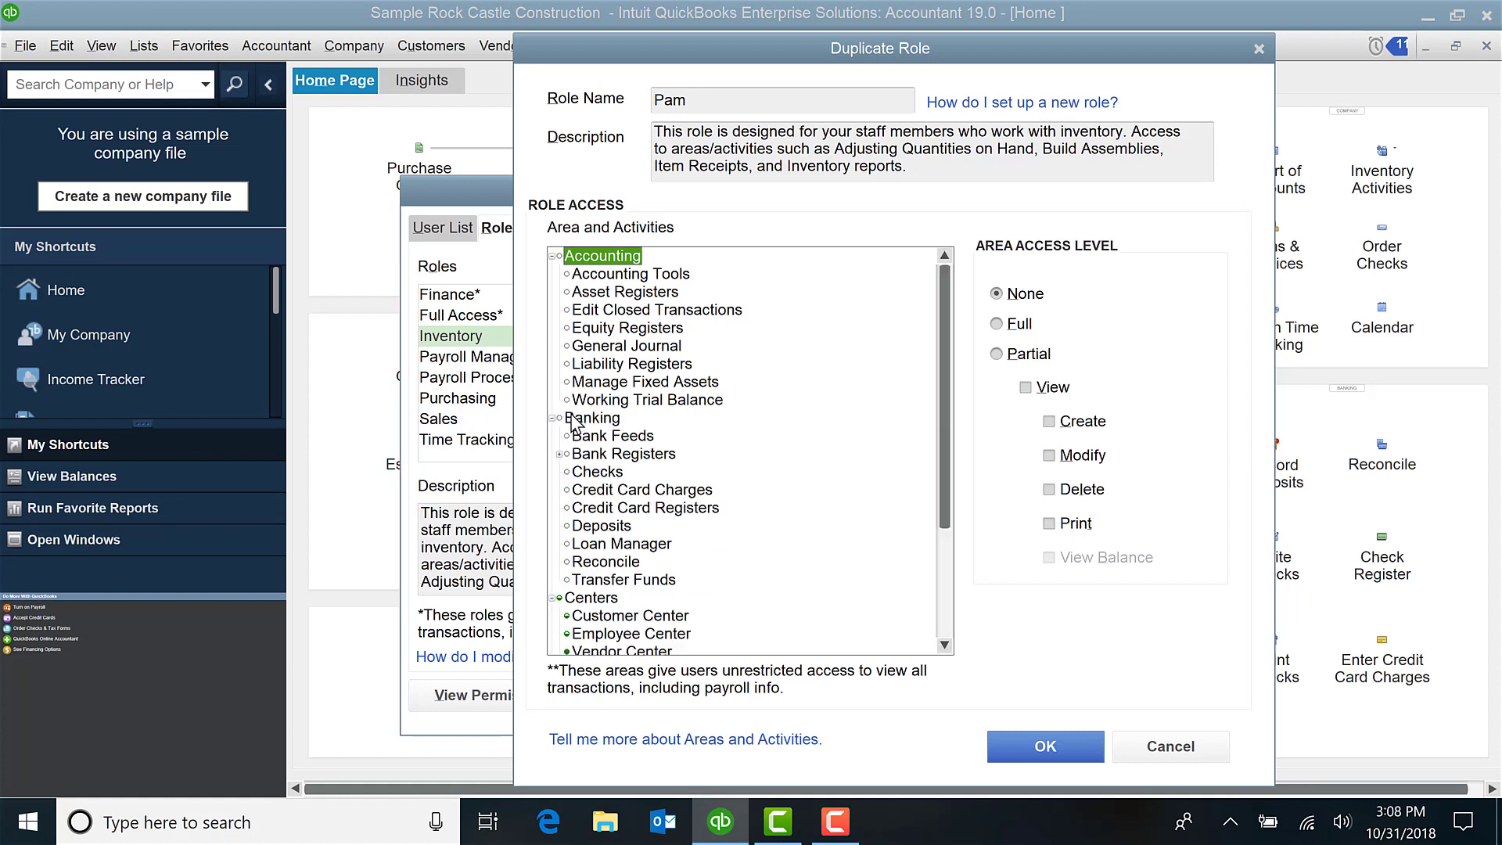
click(592, 418)
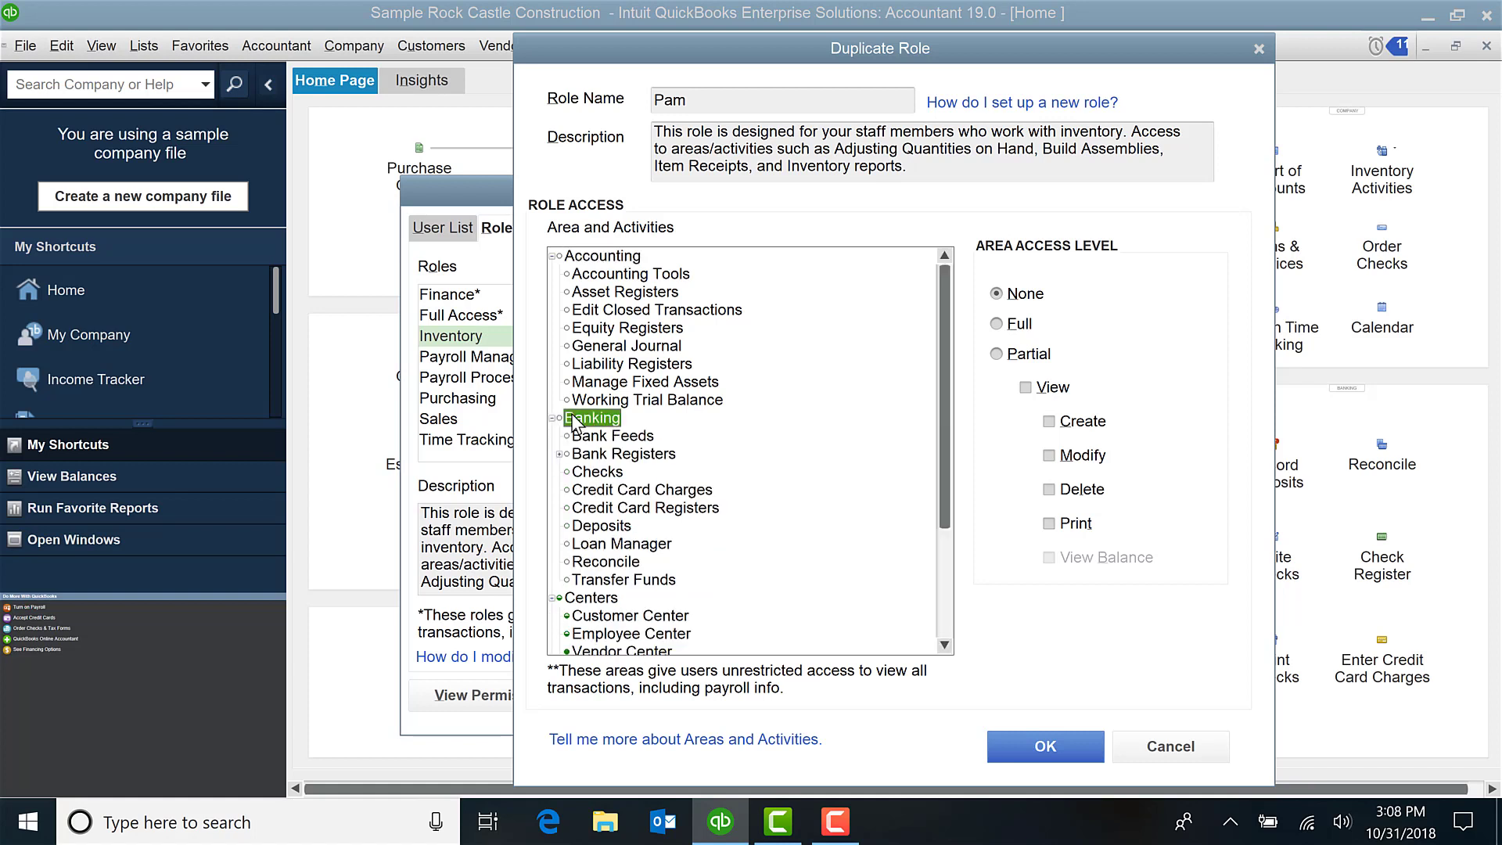
click(1002, 326)
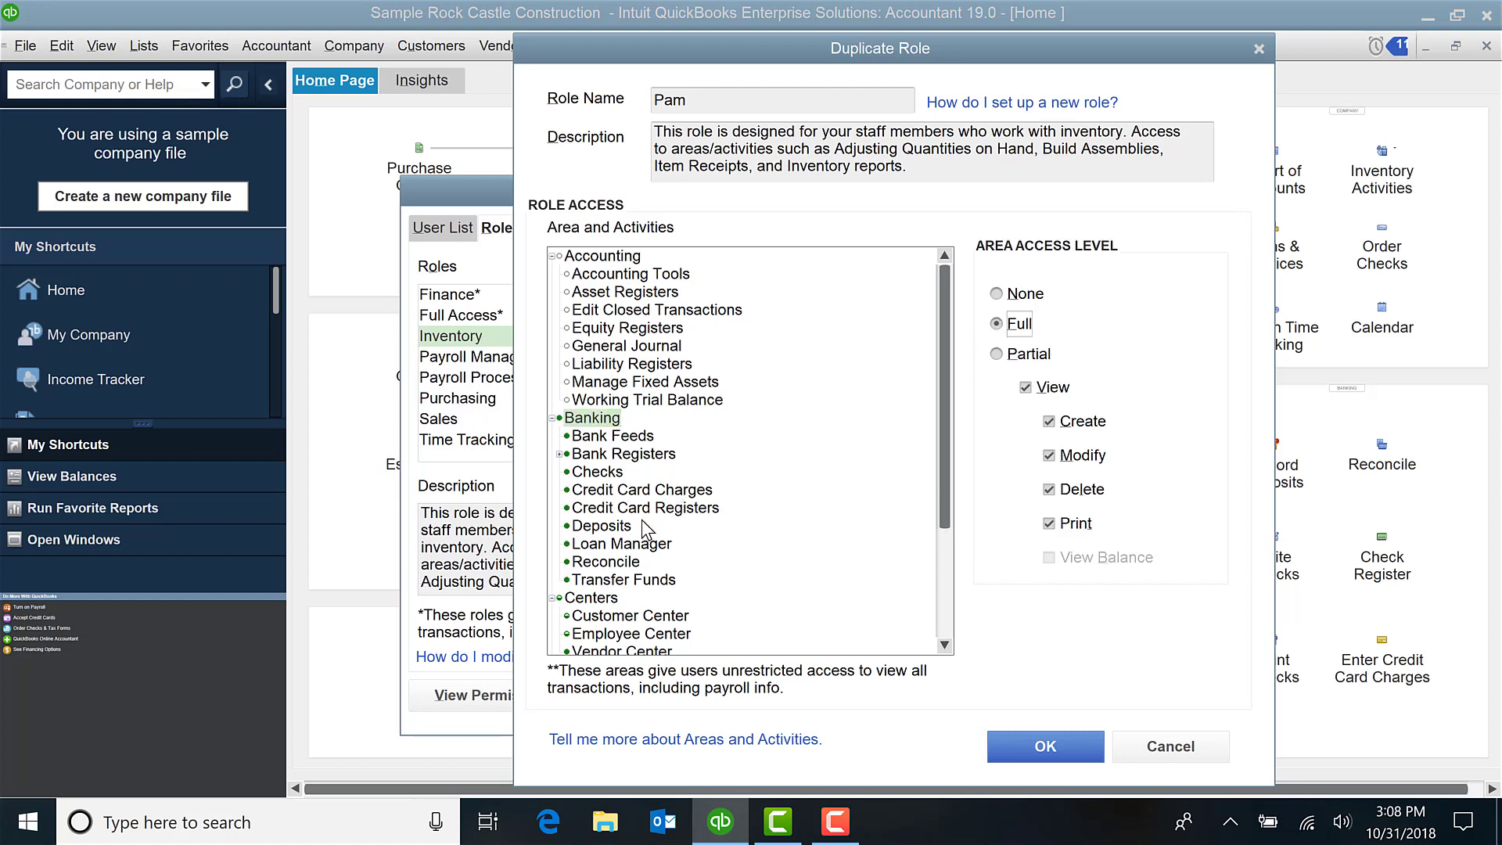
Set Reports to Partial with View and Print, review its report subcategories, and save the role
scroll(577, 559, down, 3)
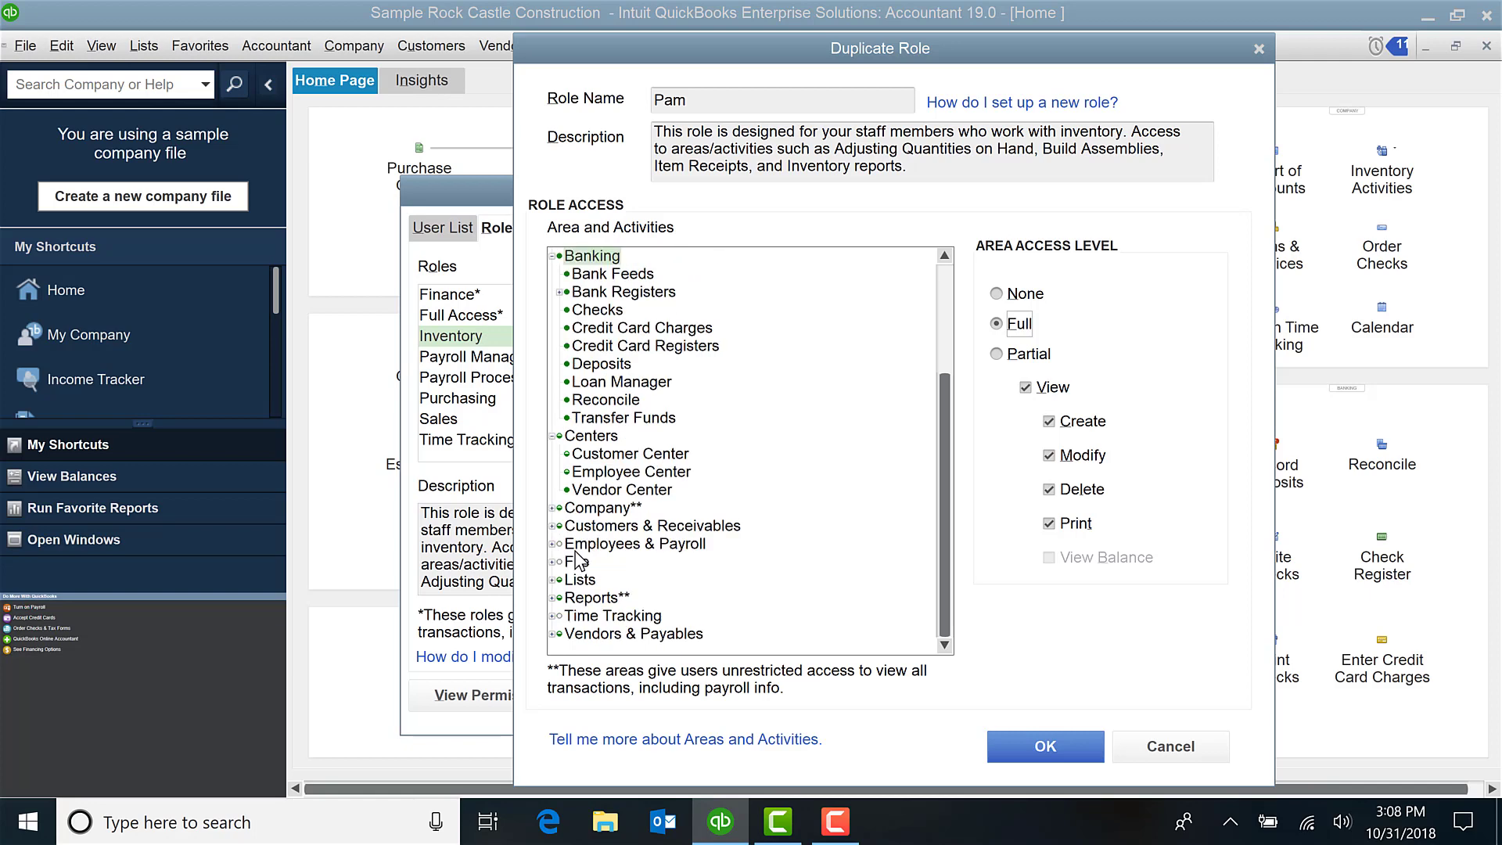
click(552, 598)
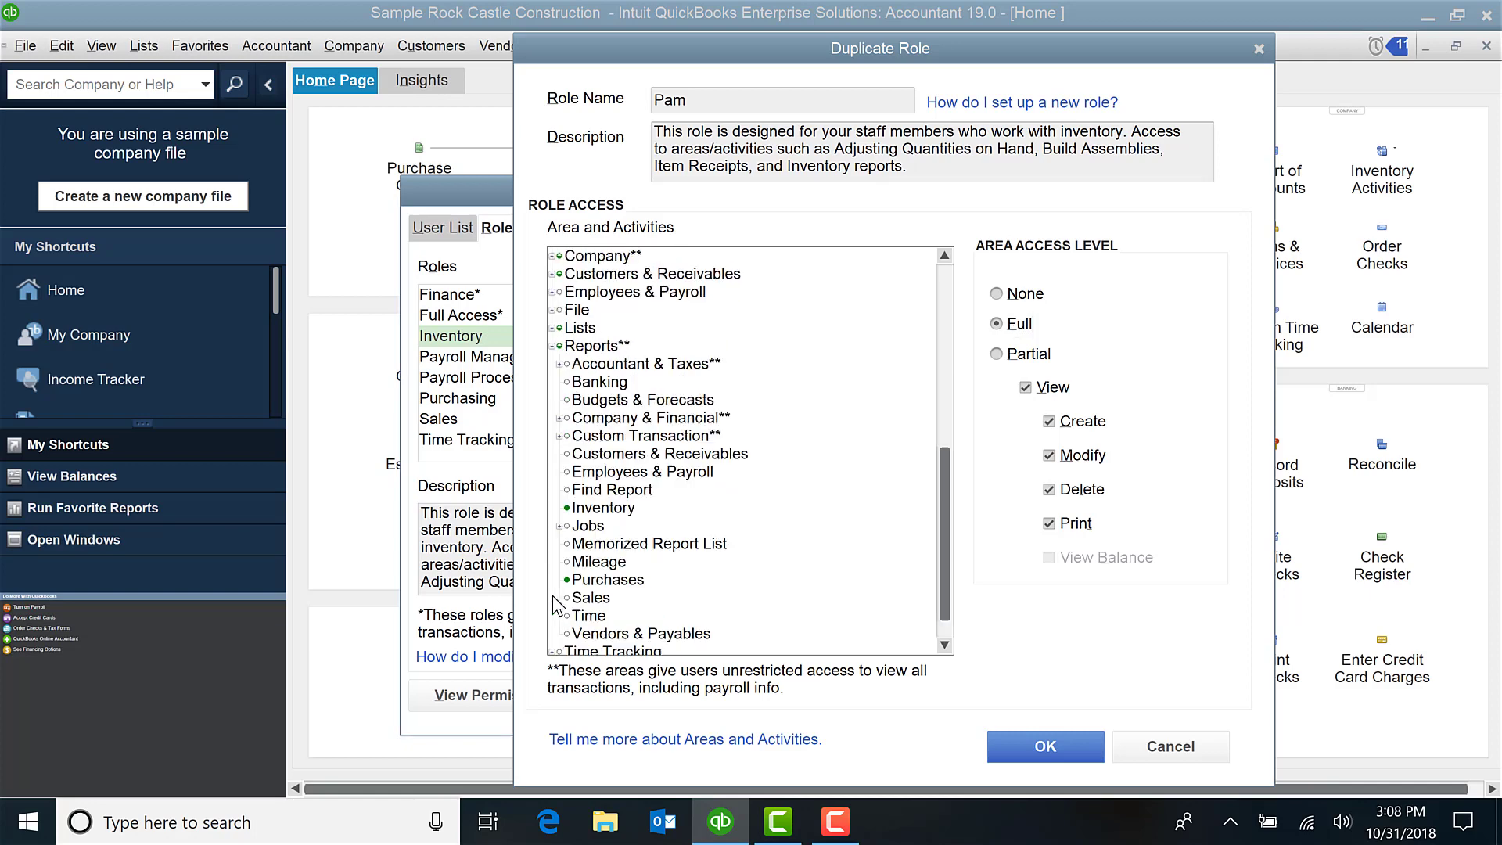
click(587, 346)
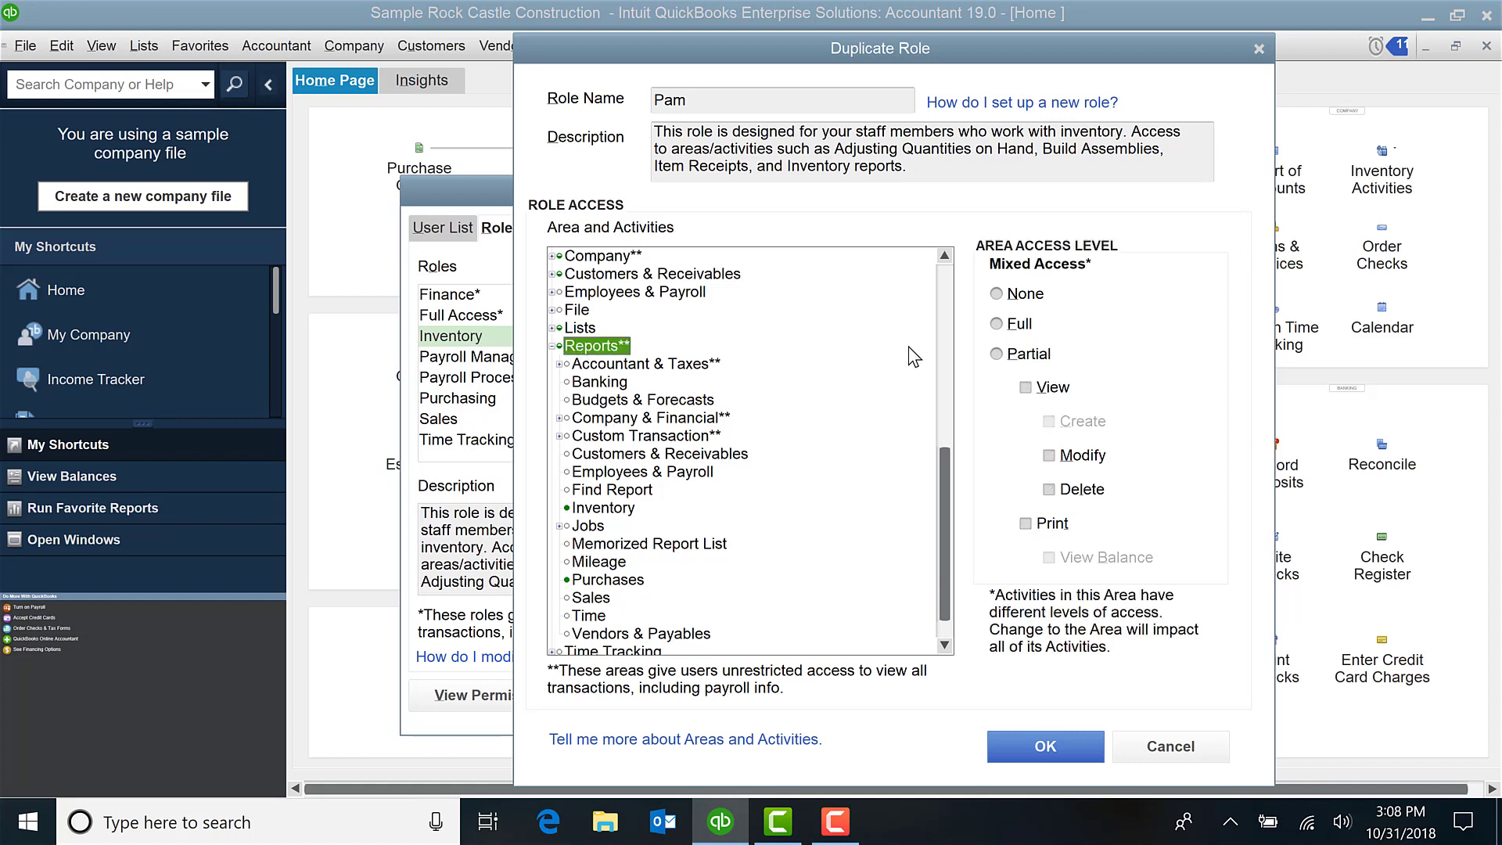
click(997, 358)
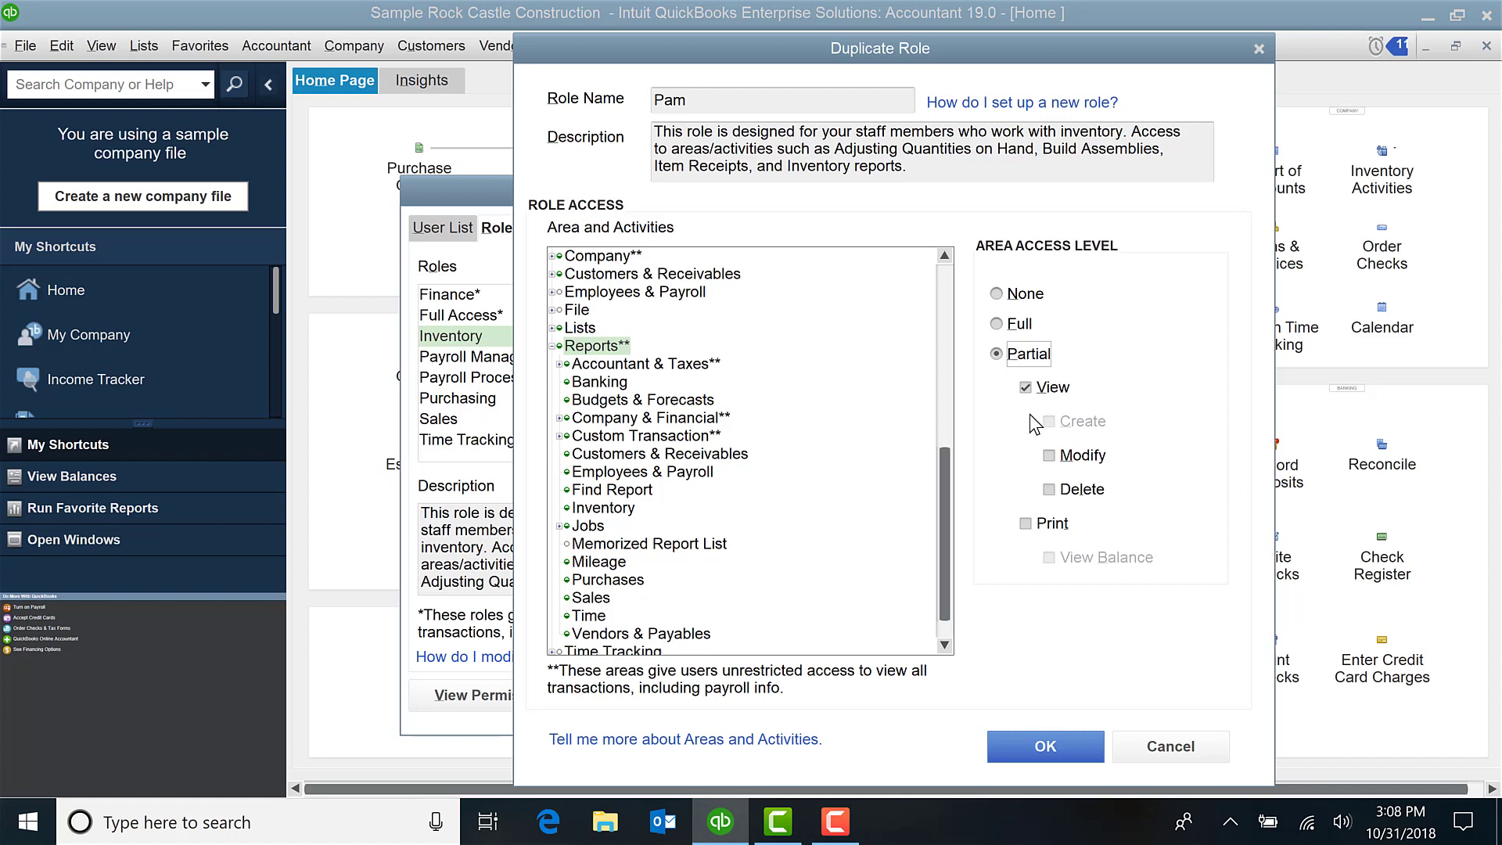
click(1026, 523)
click(604, 365)
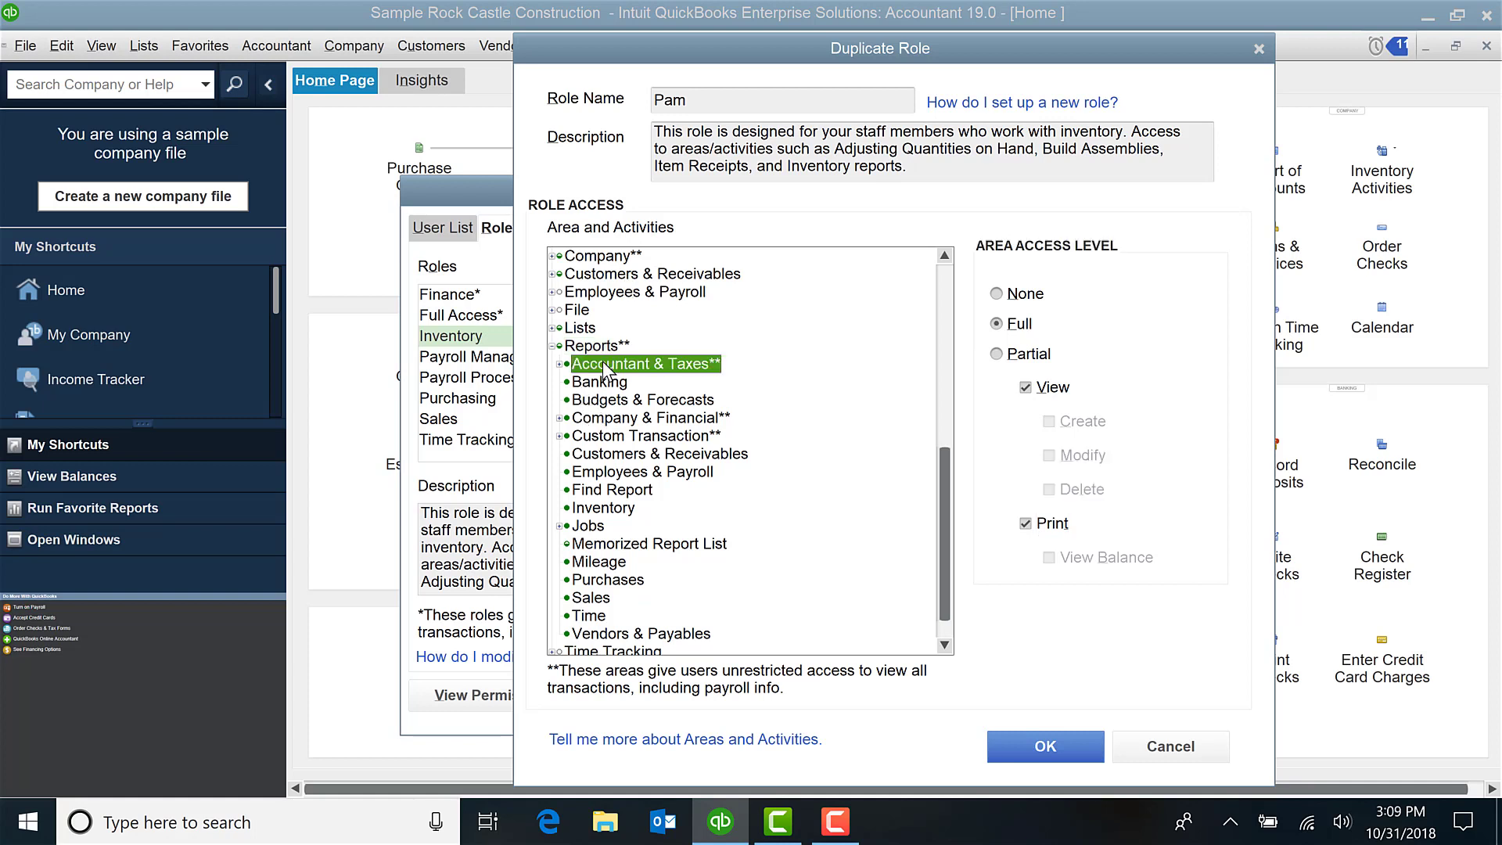
click(604, 384)
click(602, 402)
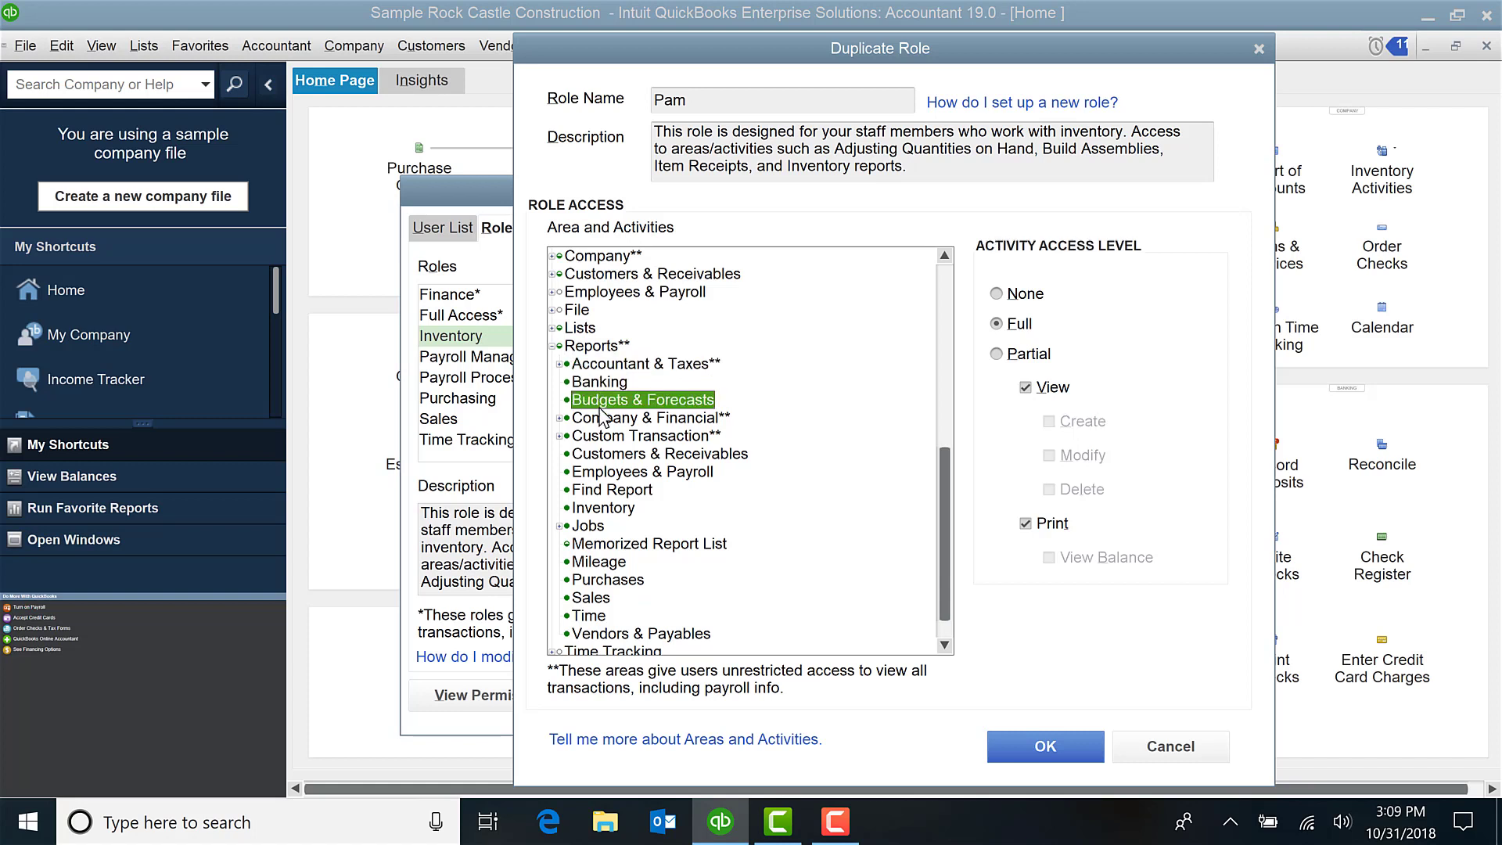
click(618, 546)
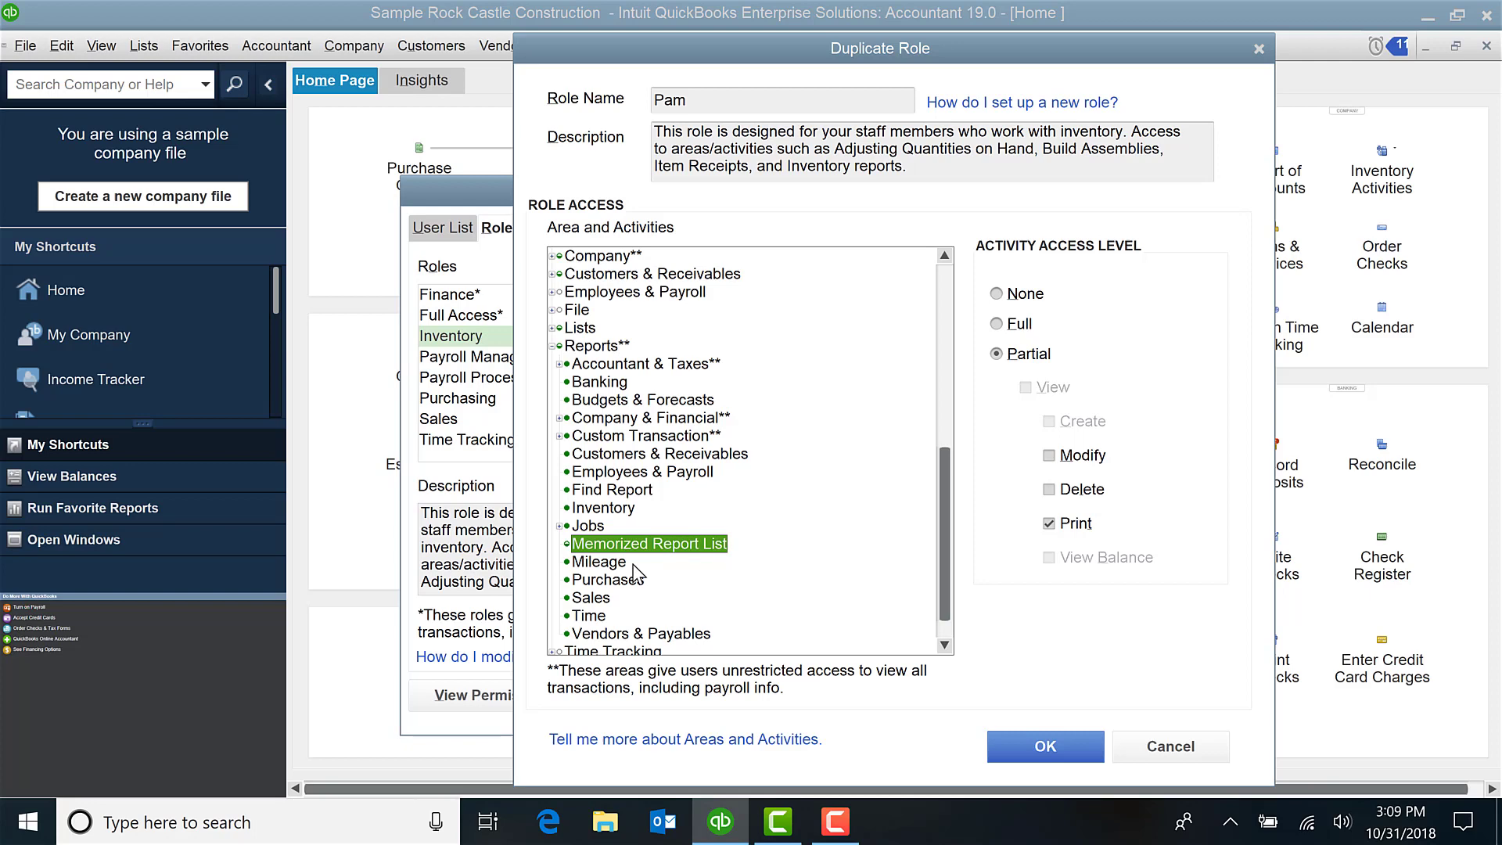
click(1063, 748)
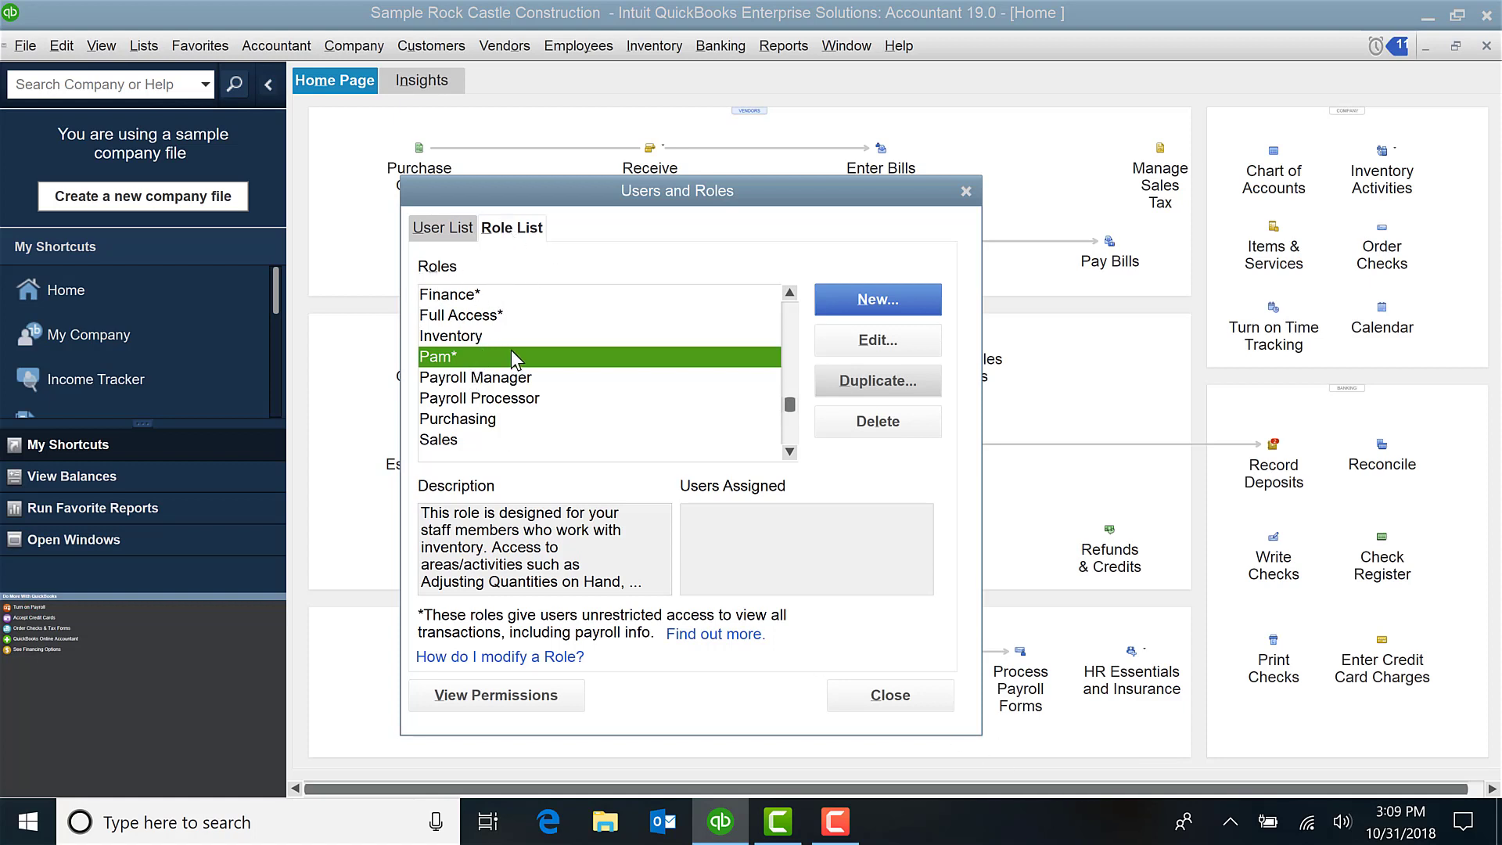
Start a new user from the User List and enter the user's name
click(446, 227)
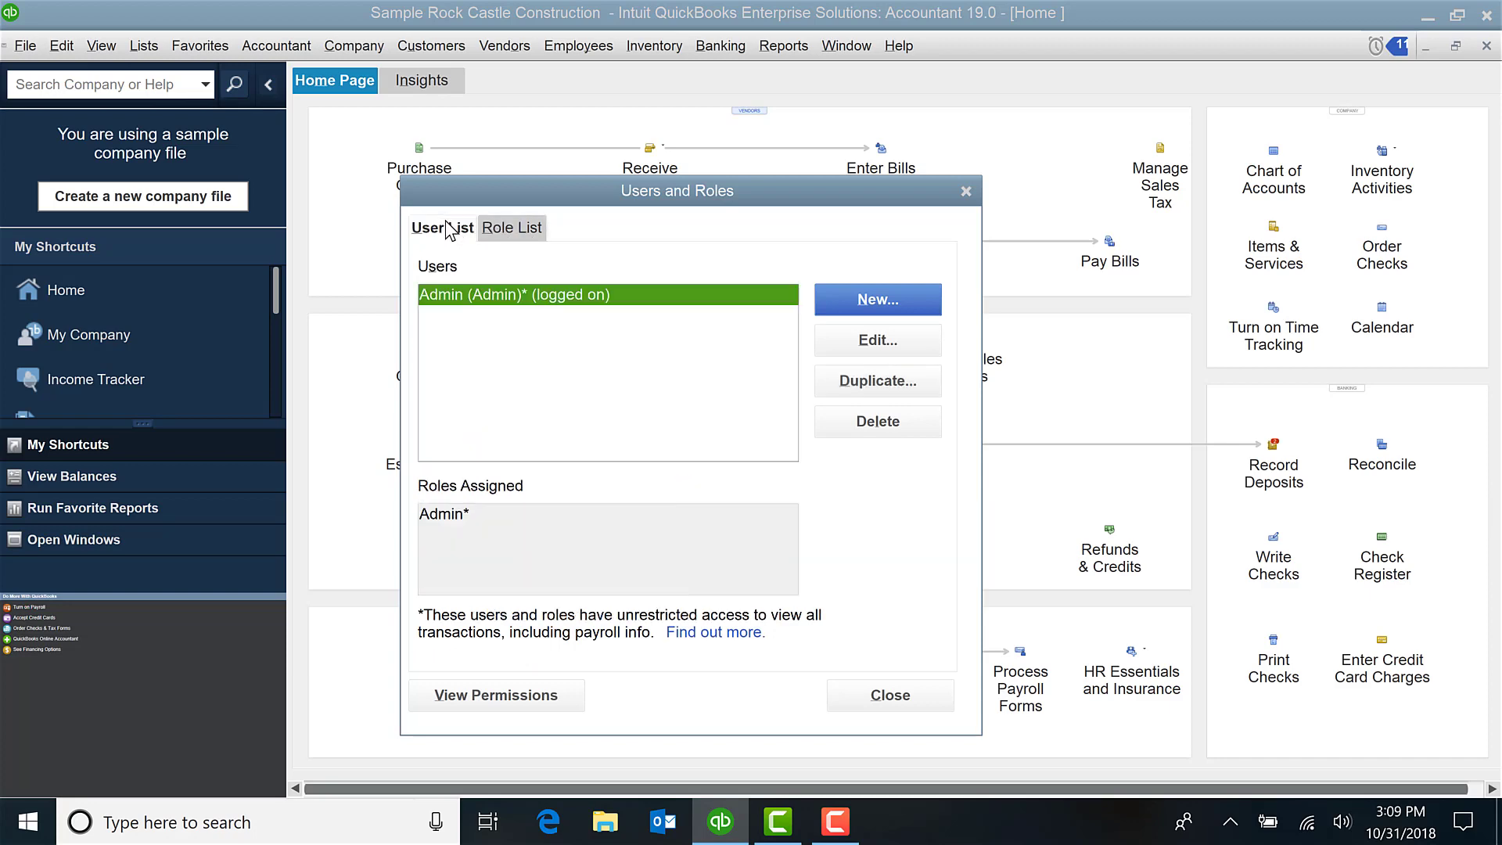
click(896, 296)
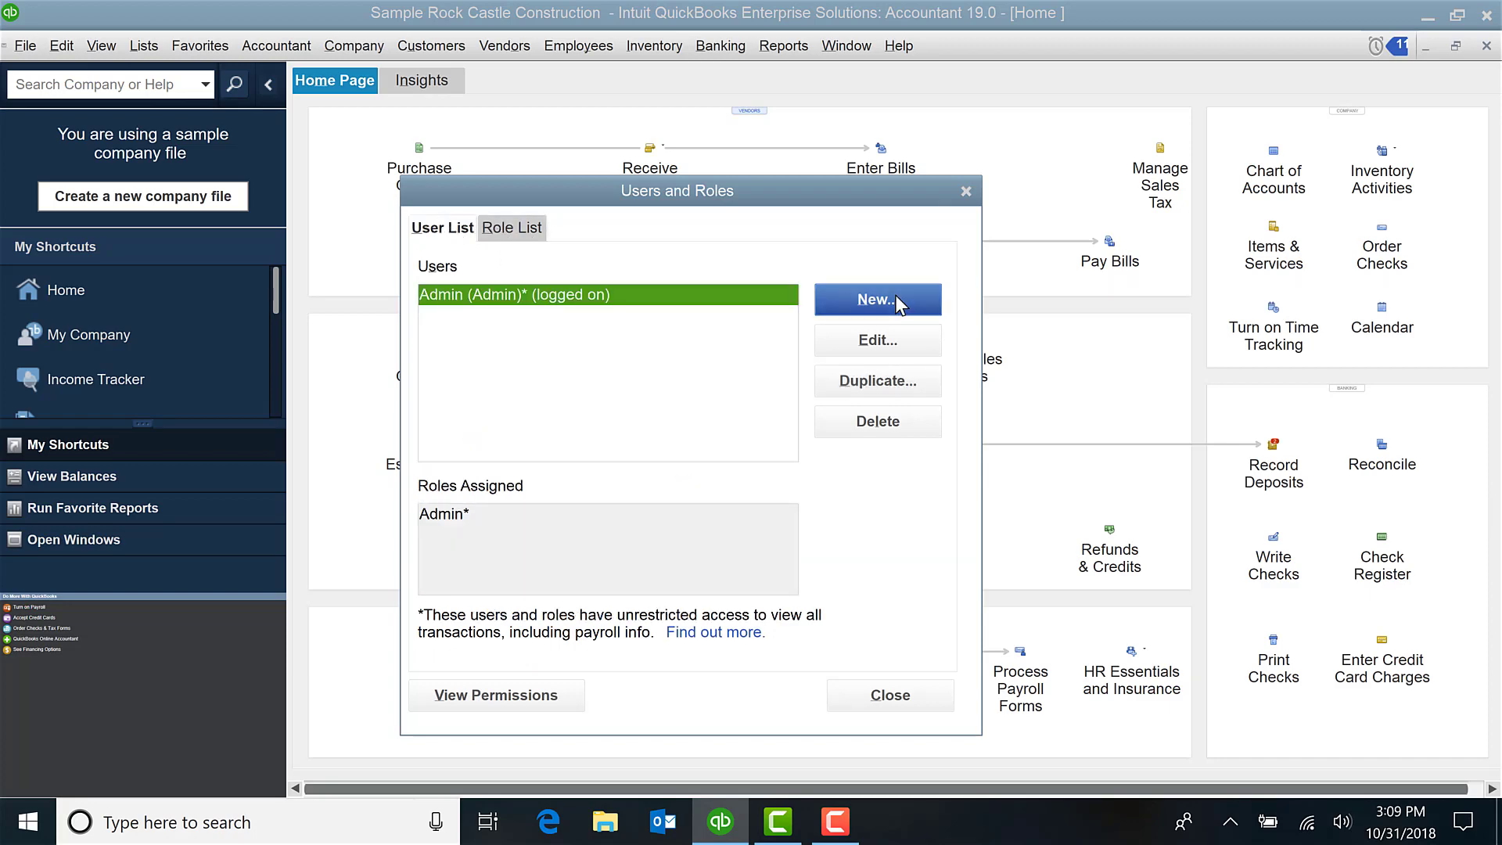
text(Pam)
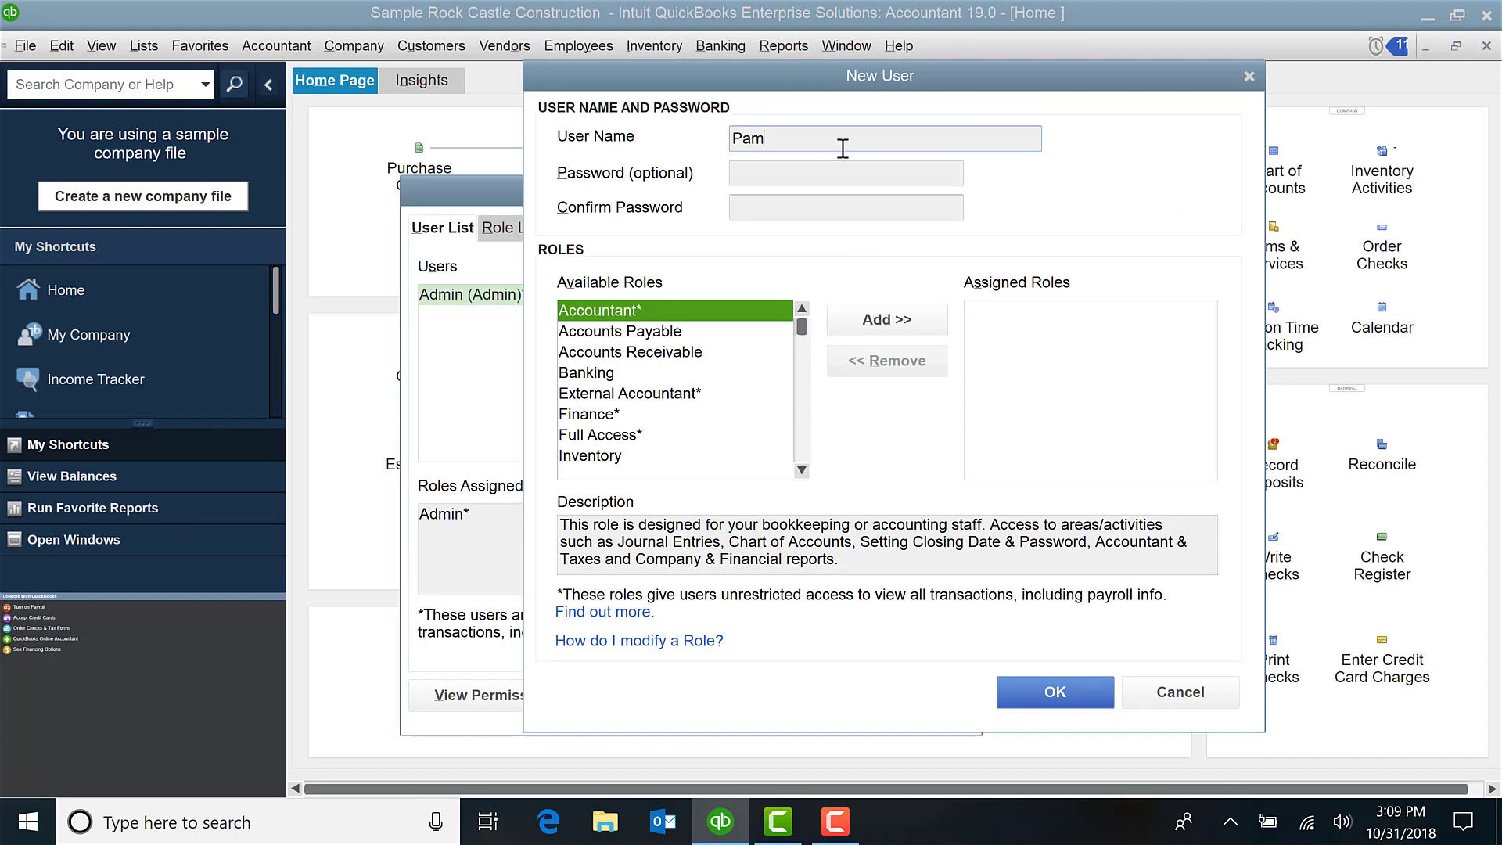
Assign the duplicated custom role to the new user and accept the payroll access warning
click(802, 470)
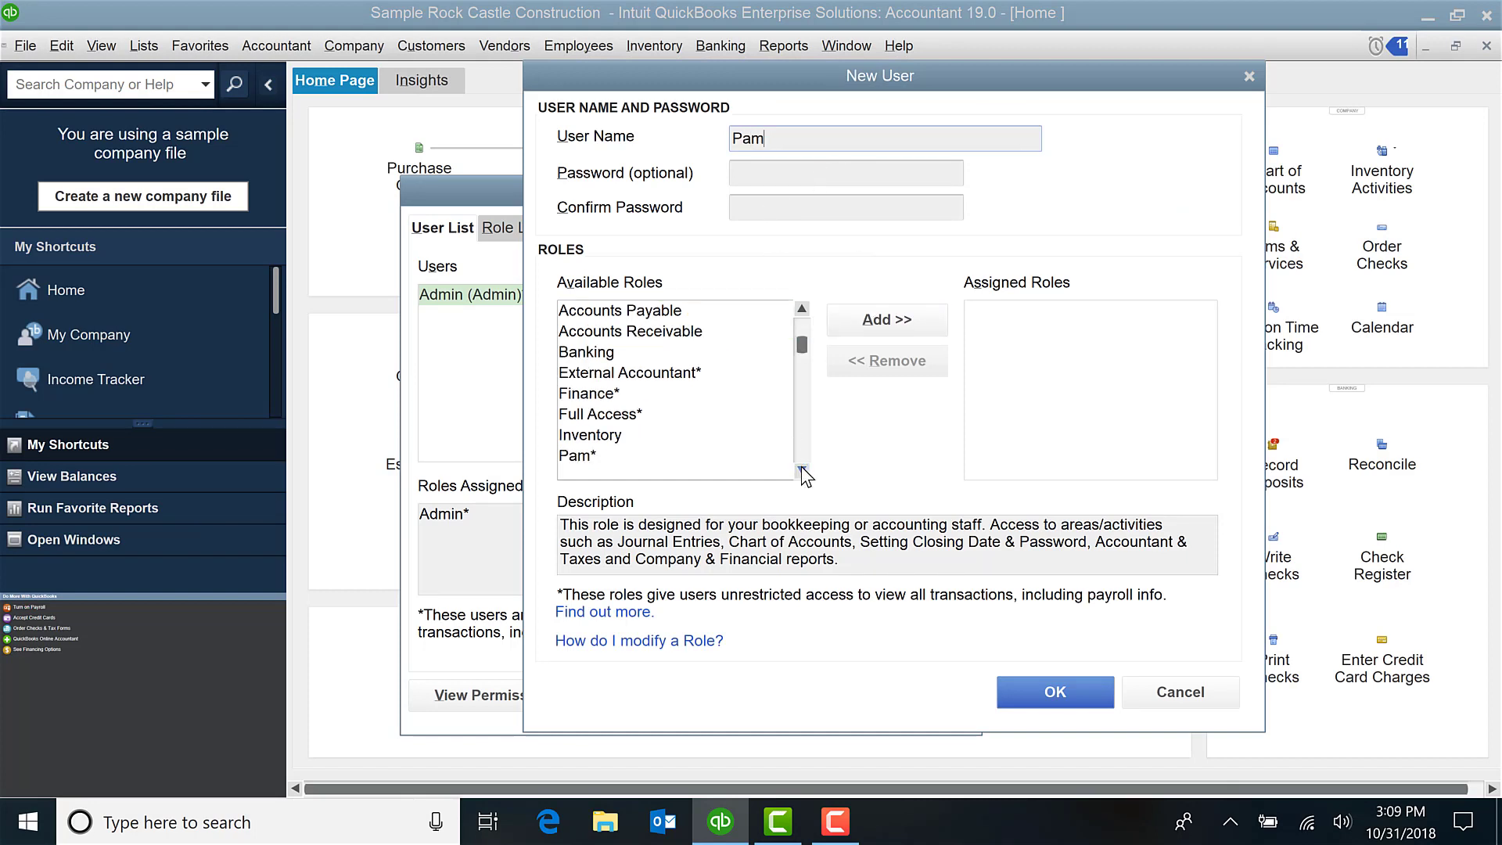
click(571, 463)
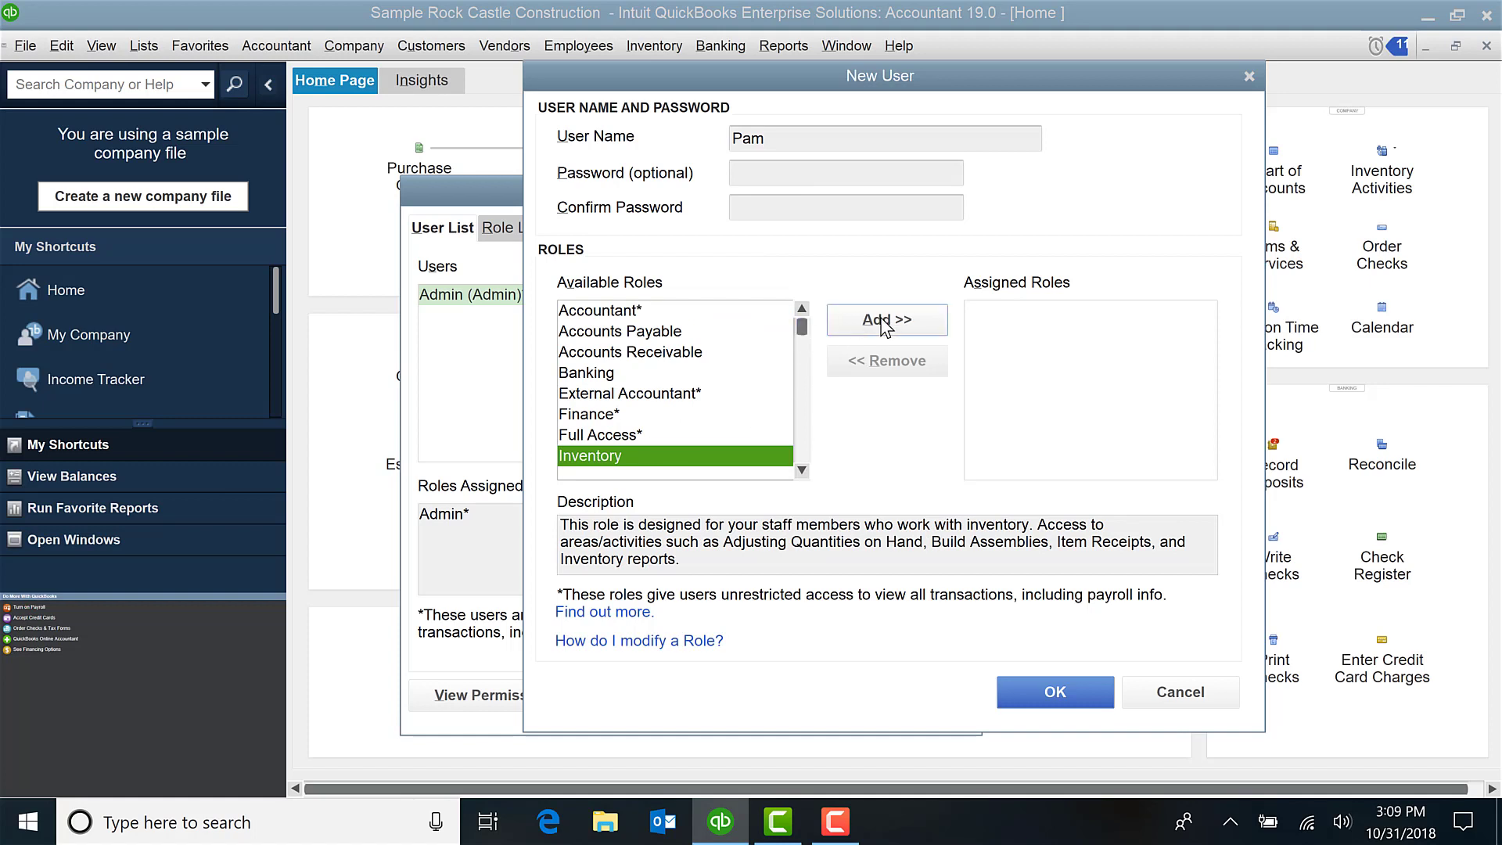
click(801, 470)
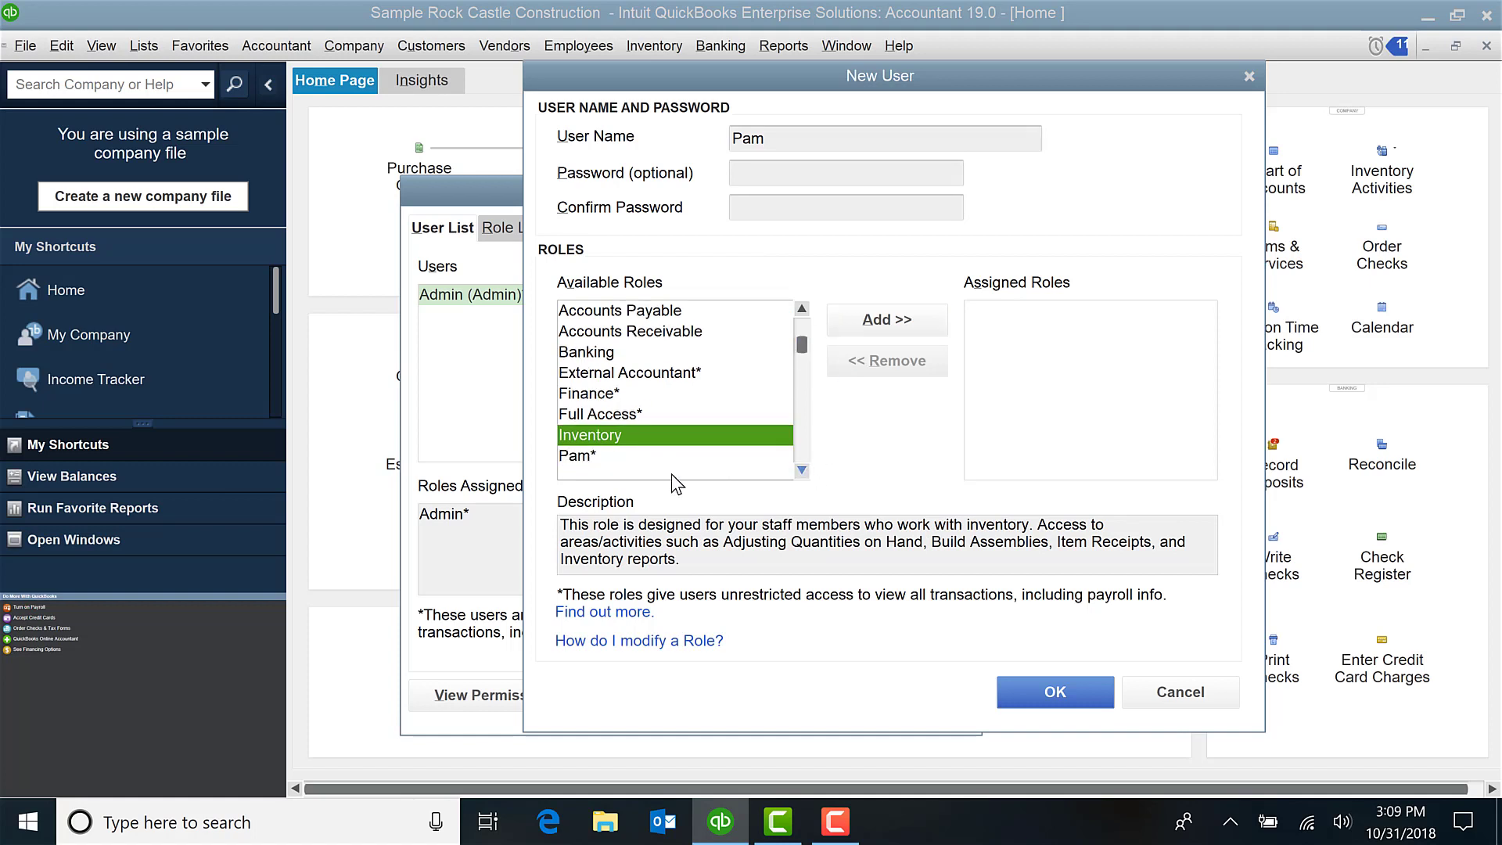
click(596, 460)
click(876, 323)
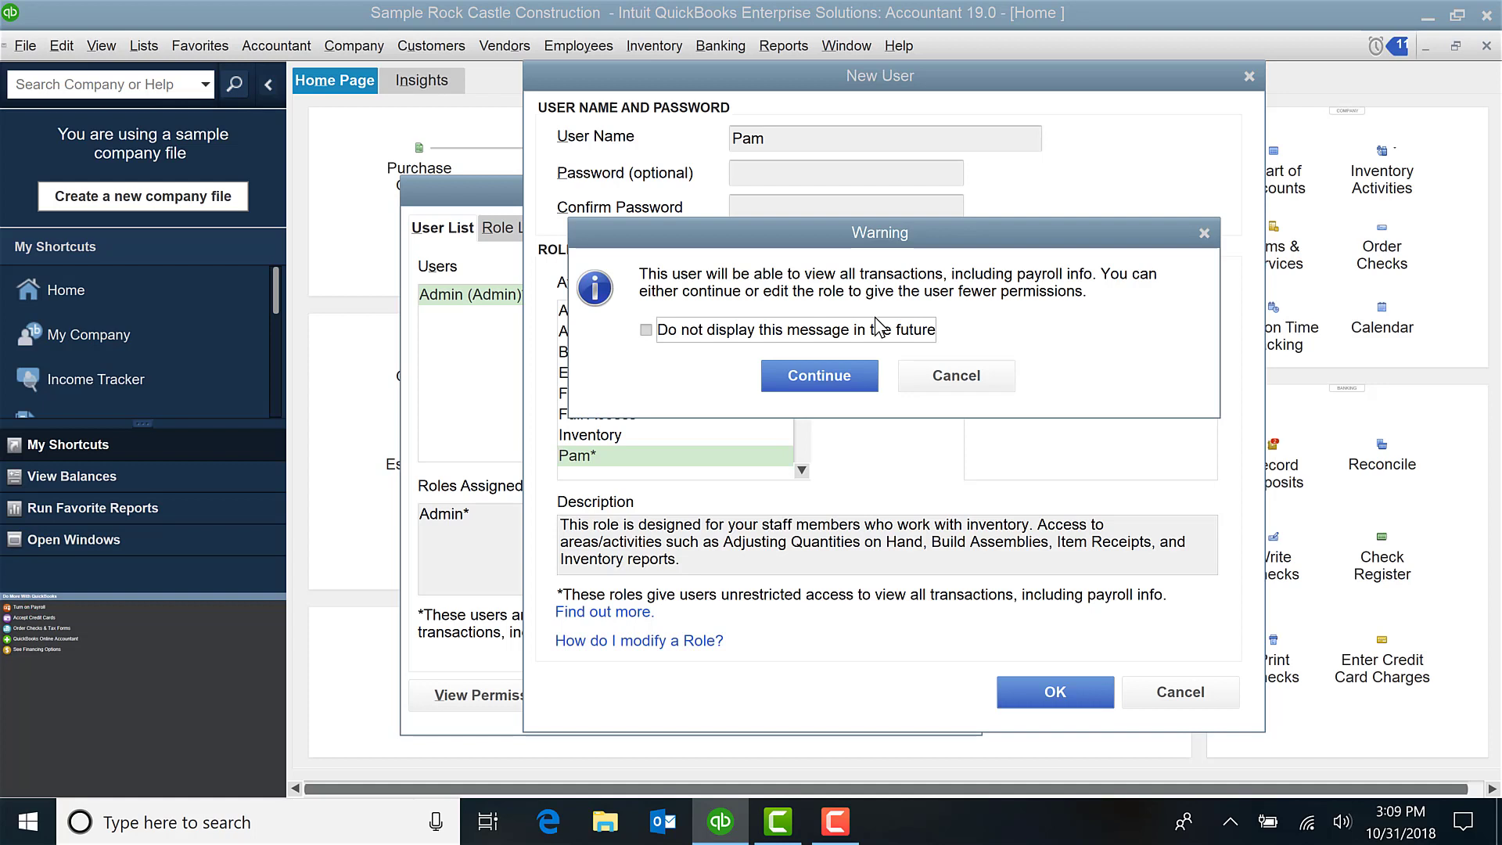
click(819, 377)
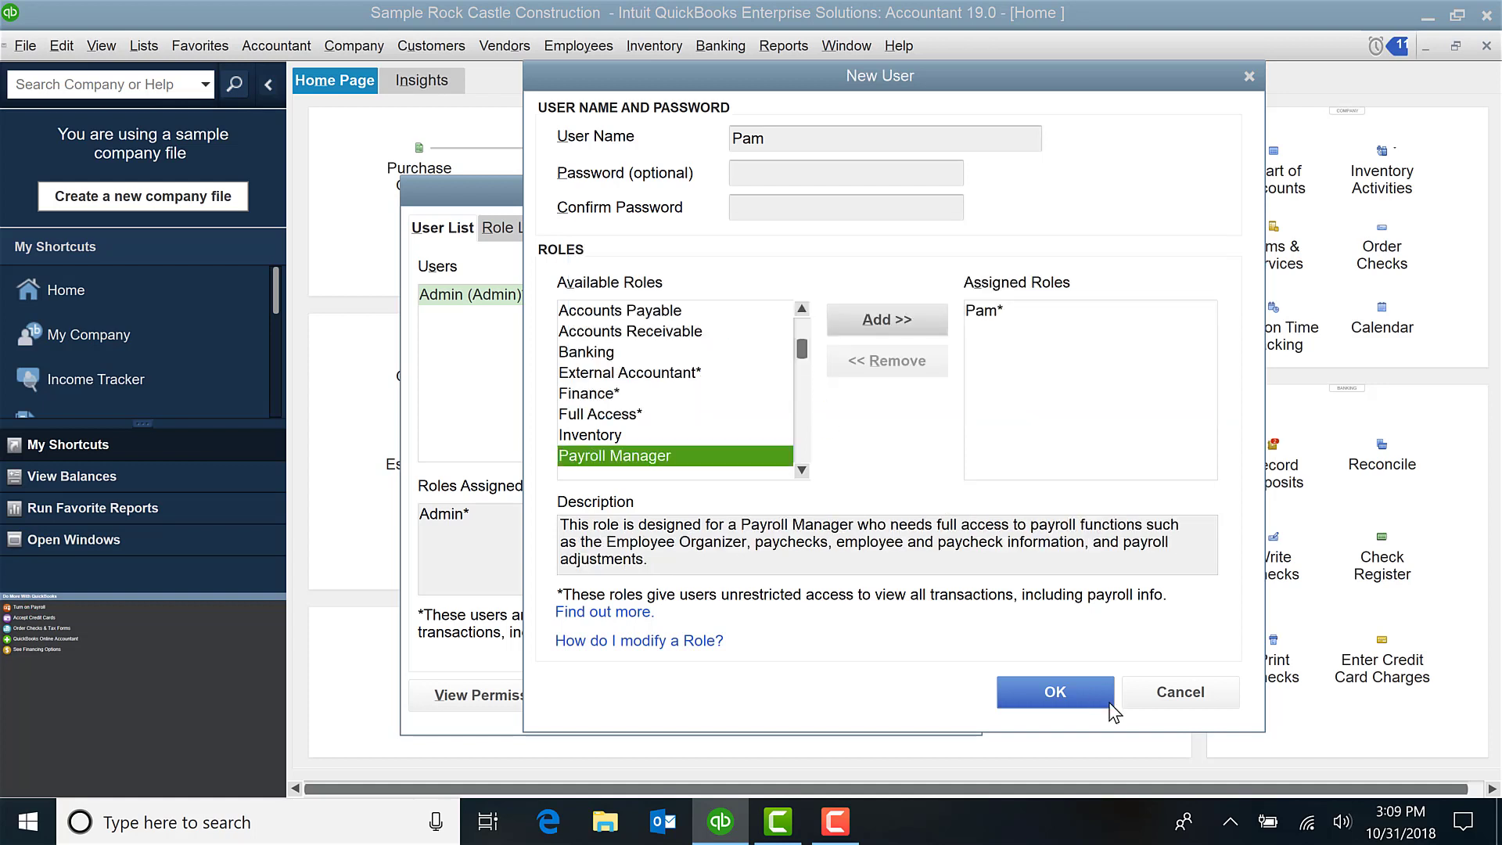
Choose to set a password, enter and confirm the user's password, and save the user
click(1062, 692)
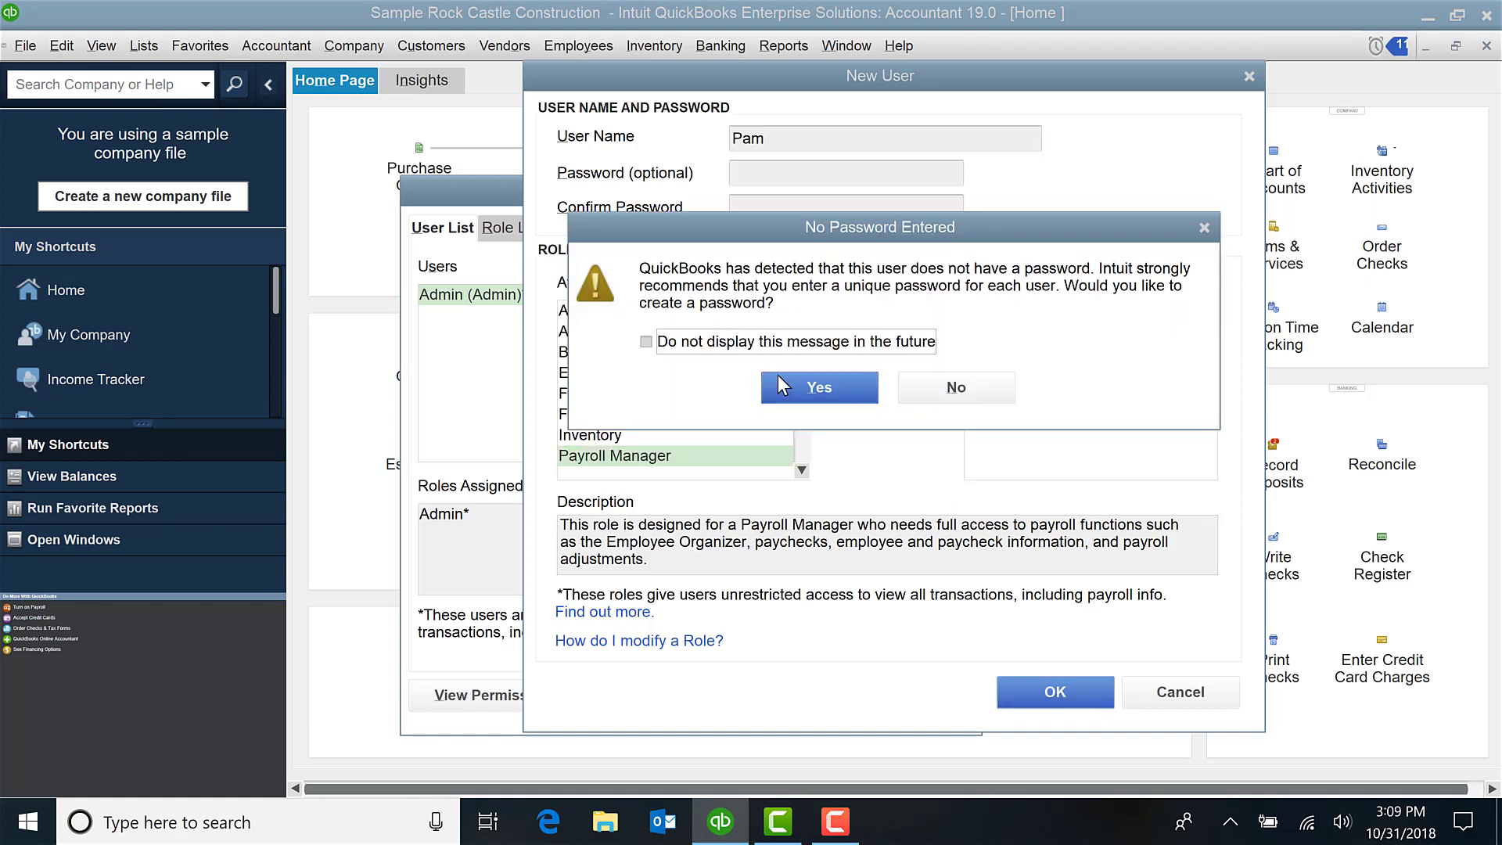
click(825, 395)
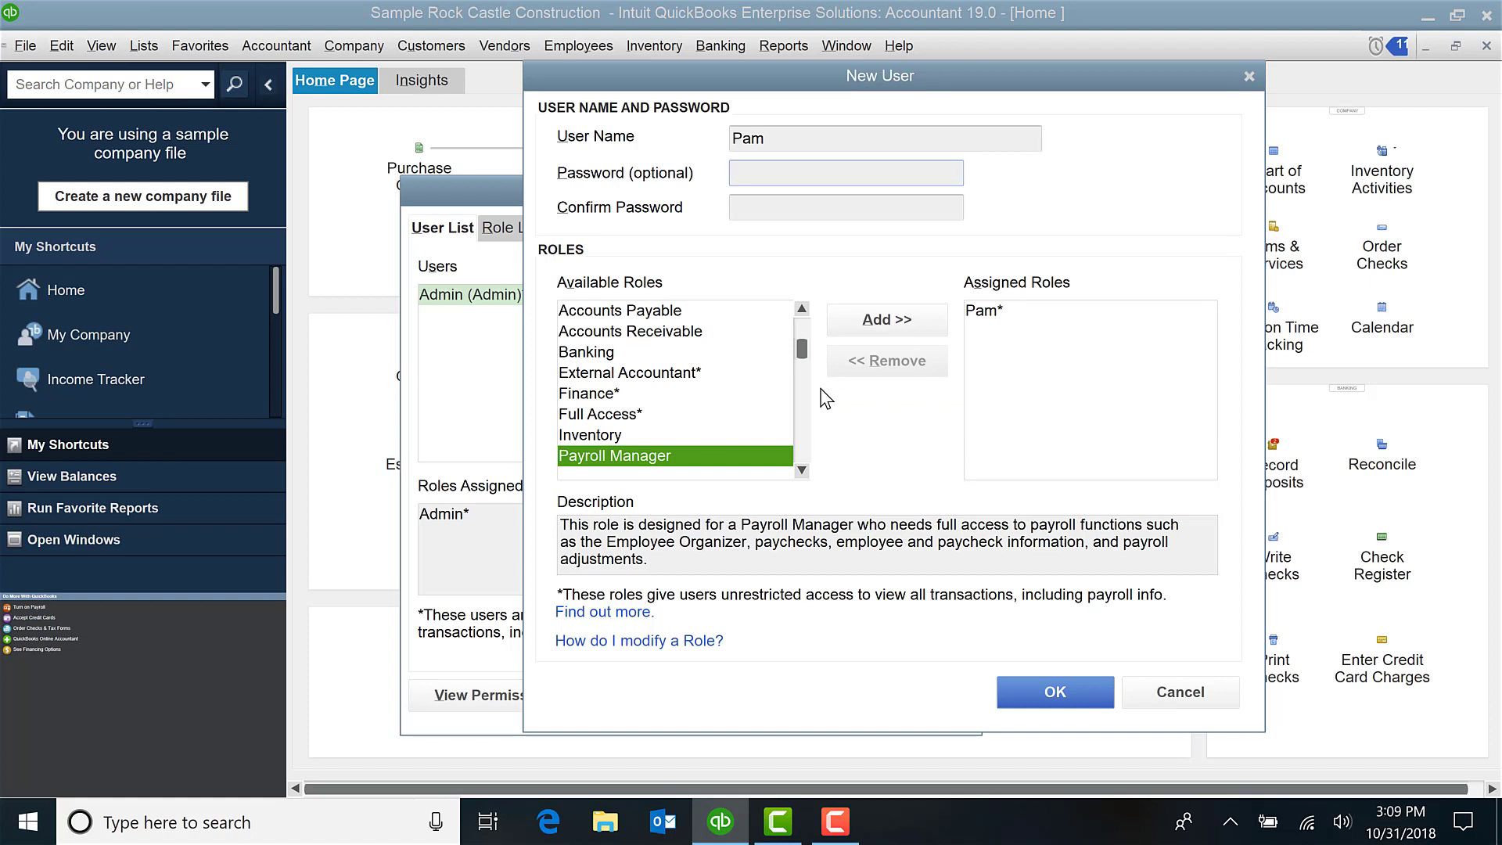
text(********)
key(Tab)
text(********)
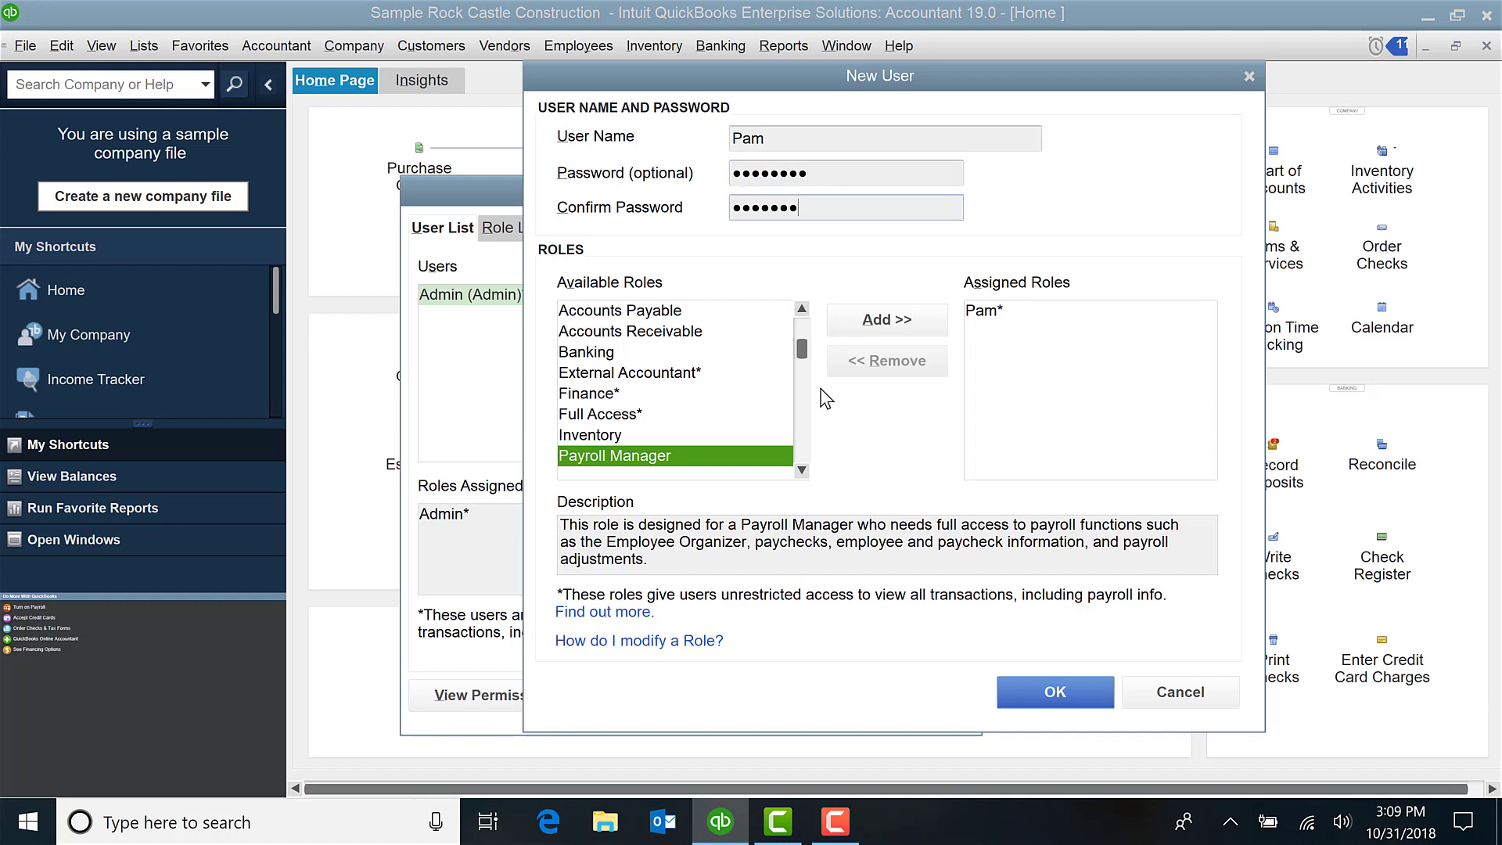
click(1074, 679)
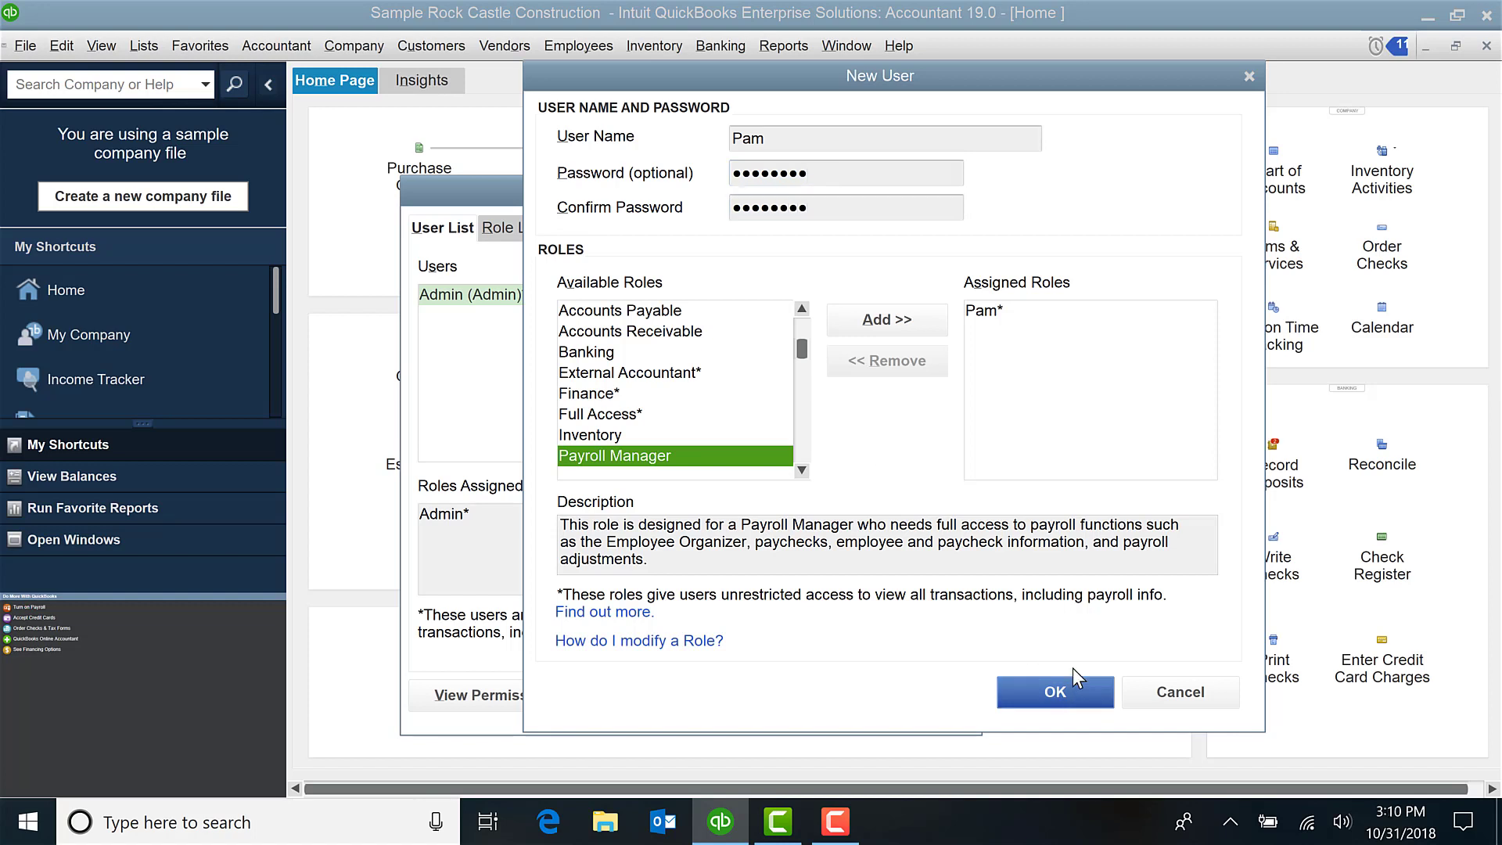